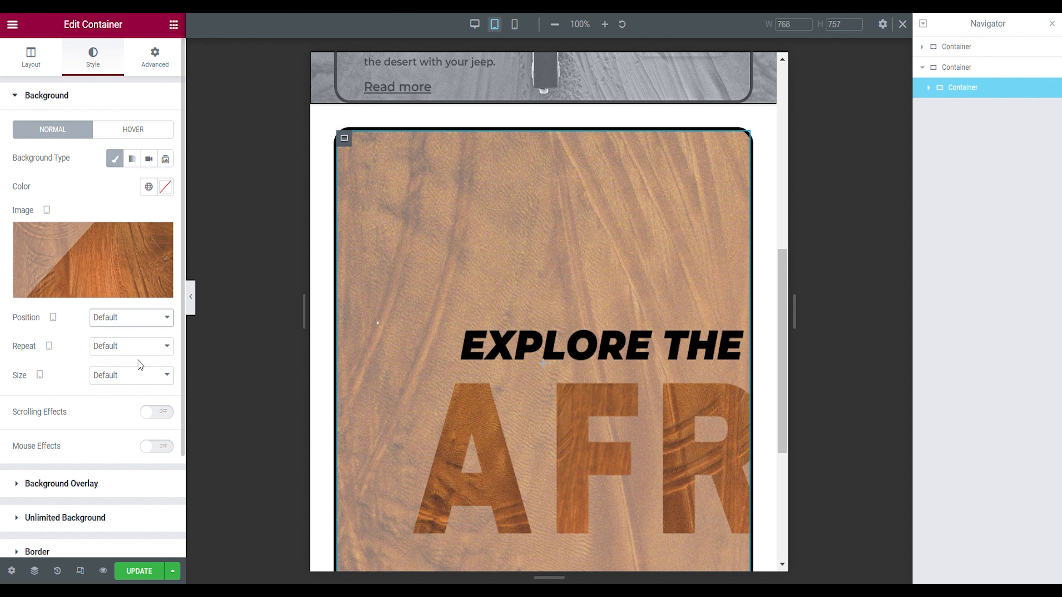
- Set the inner container's background image to Top Center position, No-repeat and Cover size
left_click(132, 377)
left_click(134, 351)
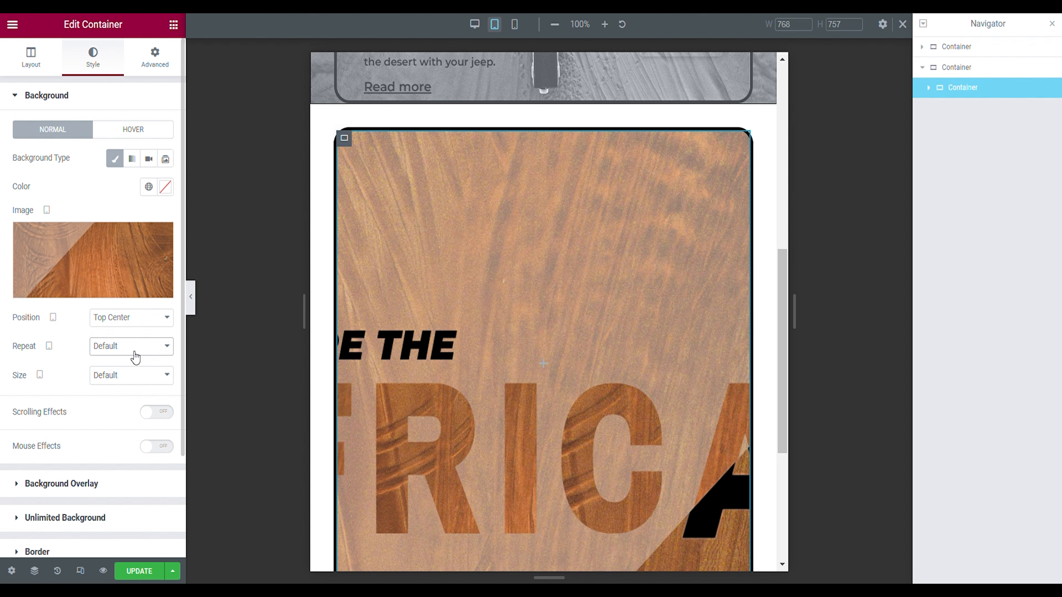
left_click(133, 377)
left_click(137, 383)
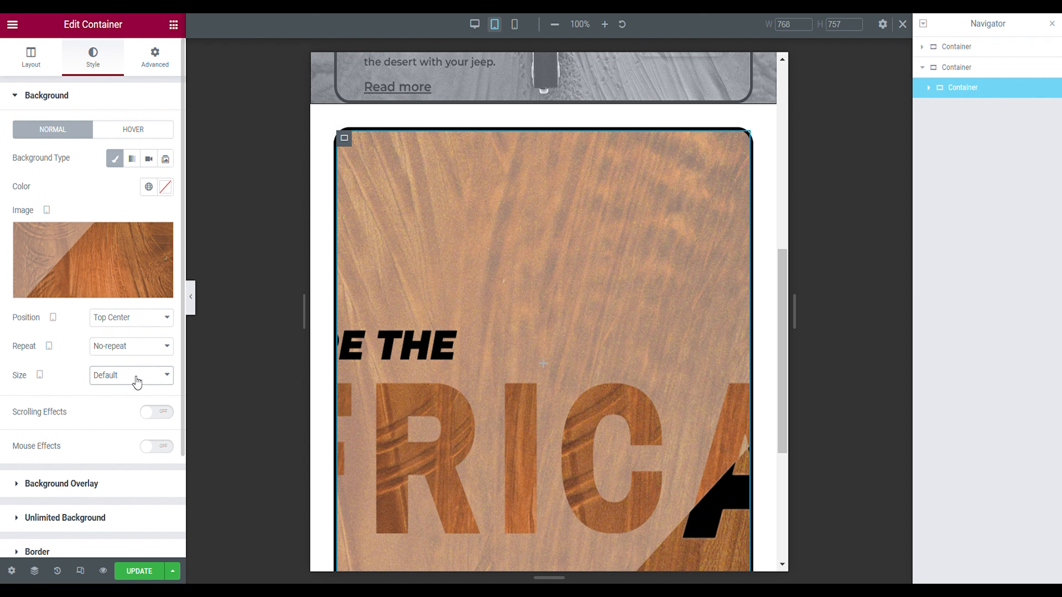
left_click(121, 410)
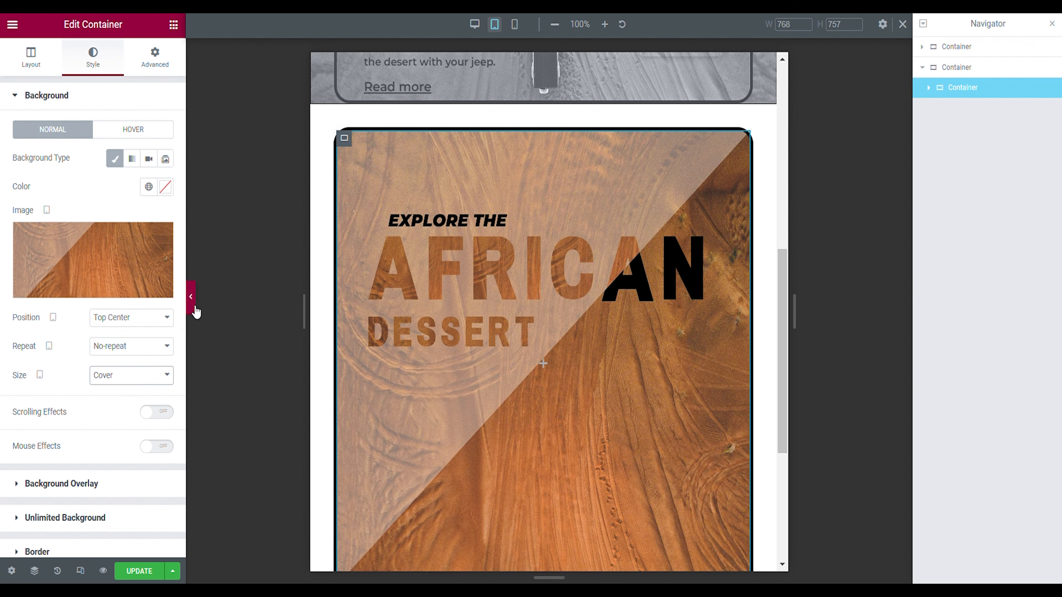
- Preview the tablet layout and compare the new section with the grey reference section above it
left_click(190, 305)
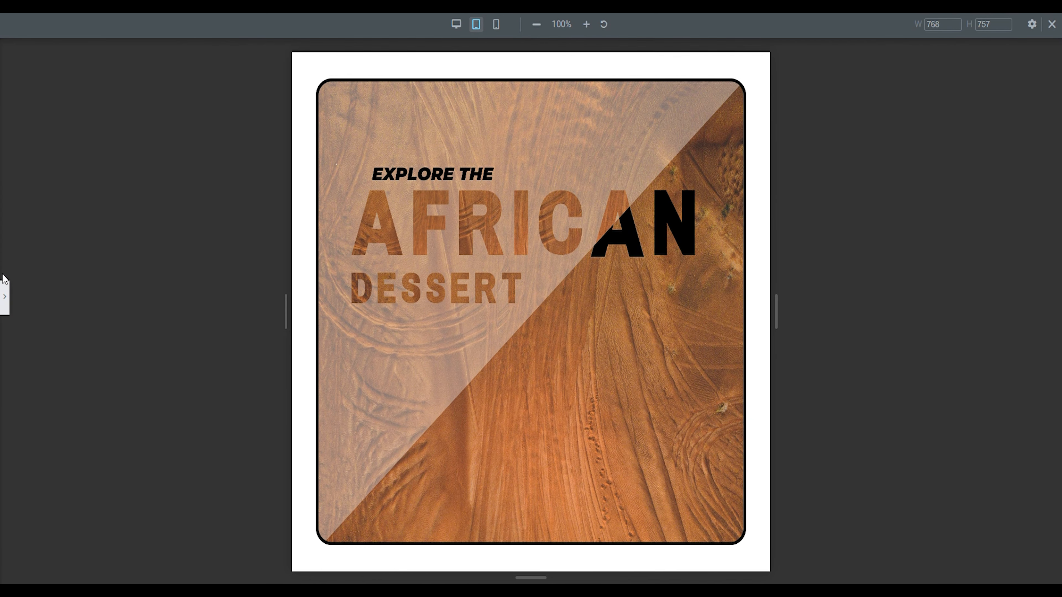
left_click(5, 297)
scroll(763, 350, "down", 4)
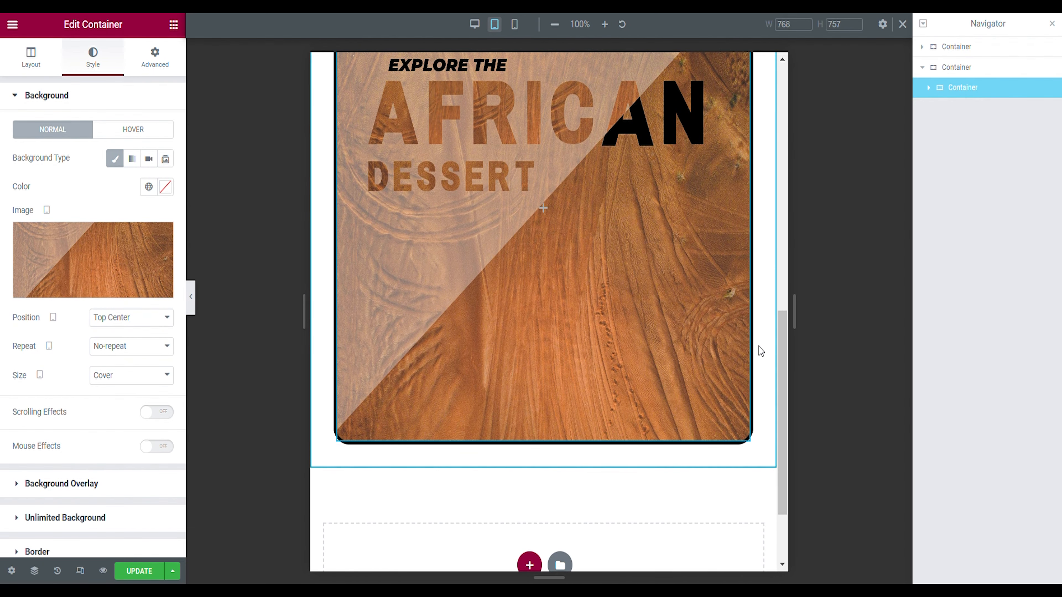
left_click_drag(778, 344, 780, 300)
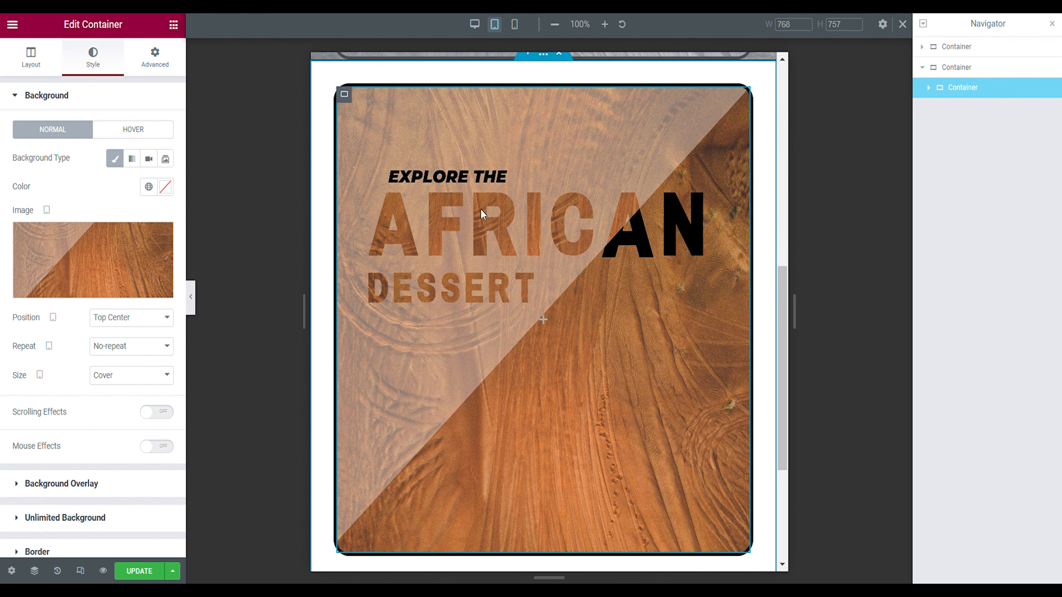
scroll(482, 215, "up", 10)
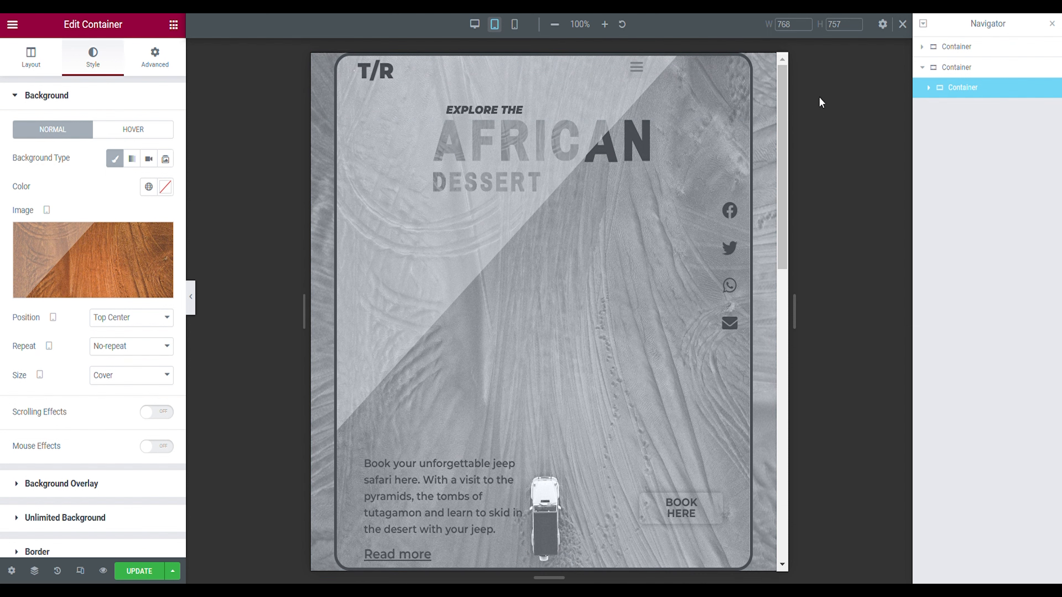
scroll(568, 205, "down", 10)
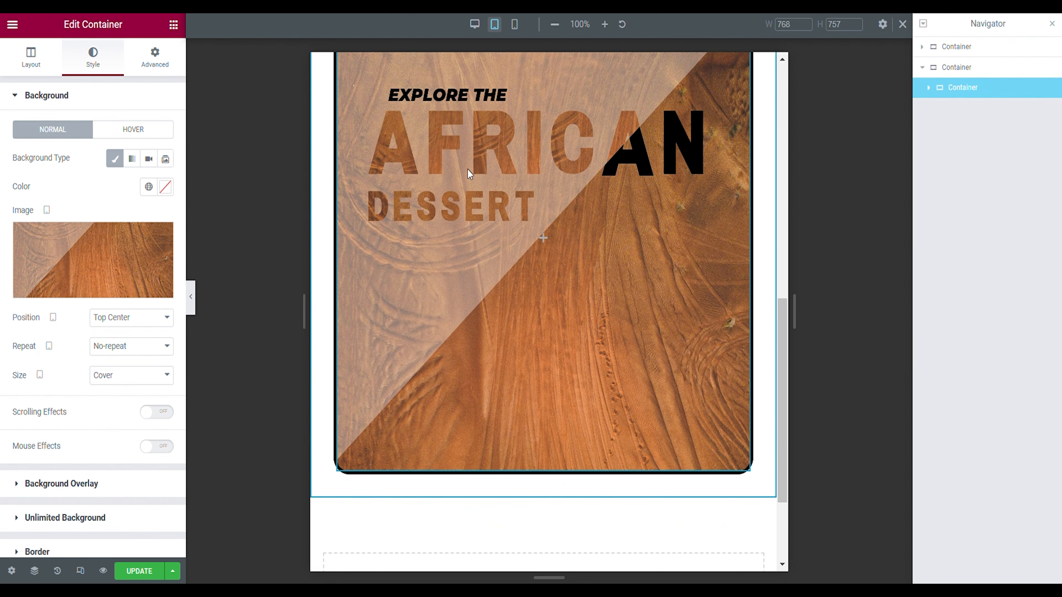
scroll(451, 201, "up", 3)
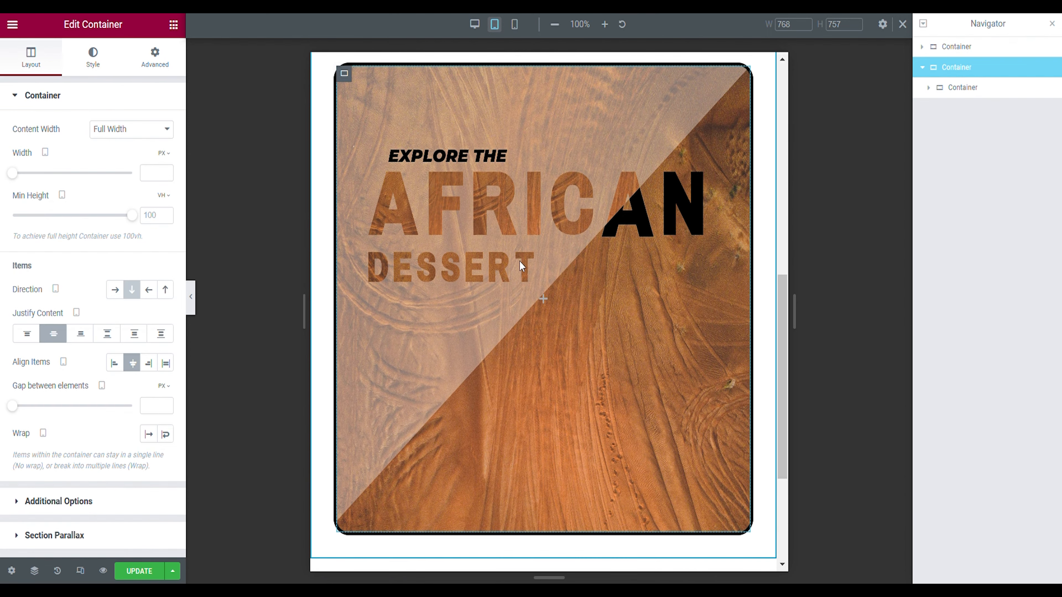
- Add a container inside the bordered background container and set its width to 90%
left_click(173, 24)
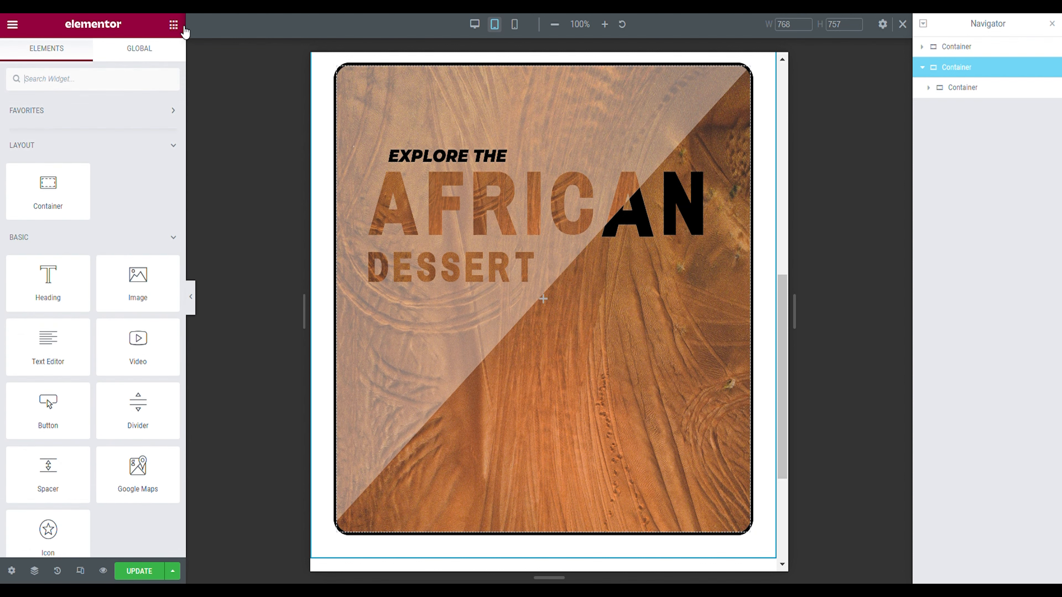
left_click_drag(48, 188, 519, 299)
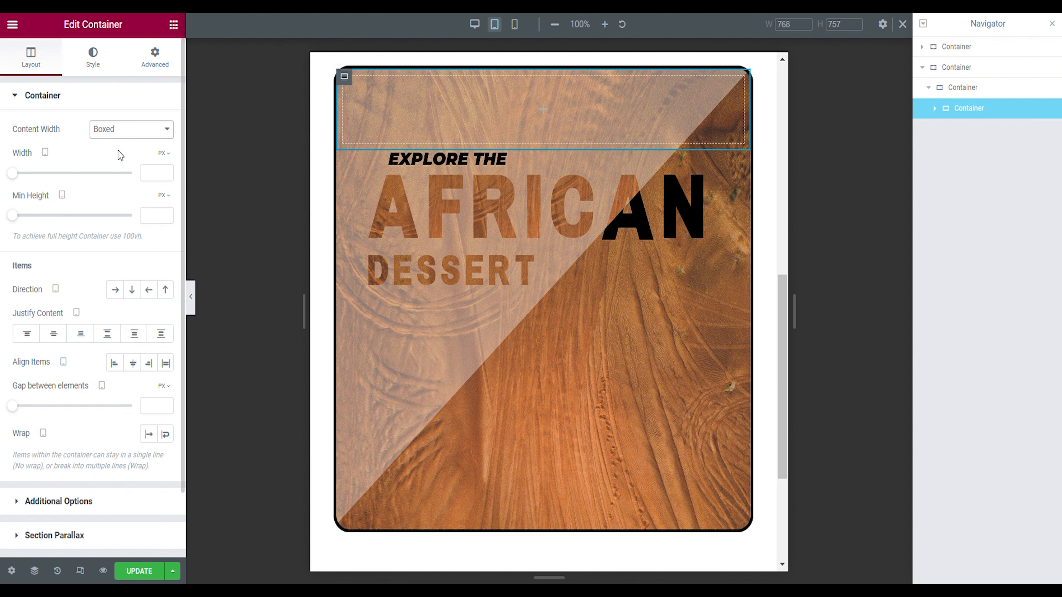
left_click(164, 154)
left_click(165, 172)
left_click(156, 178)
type("90")
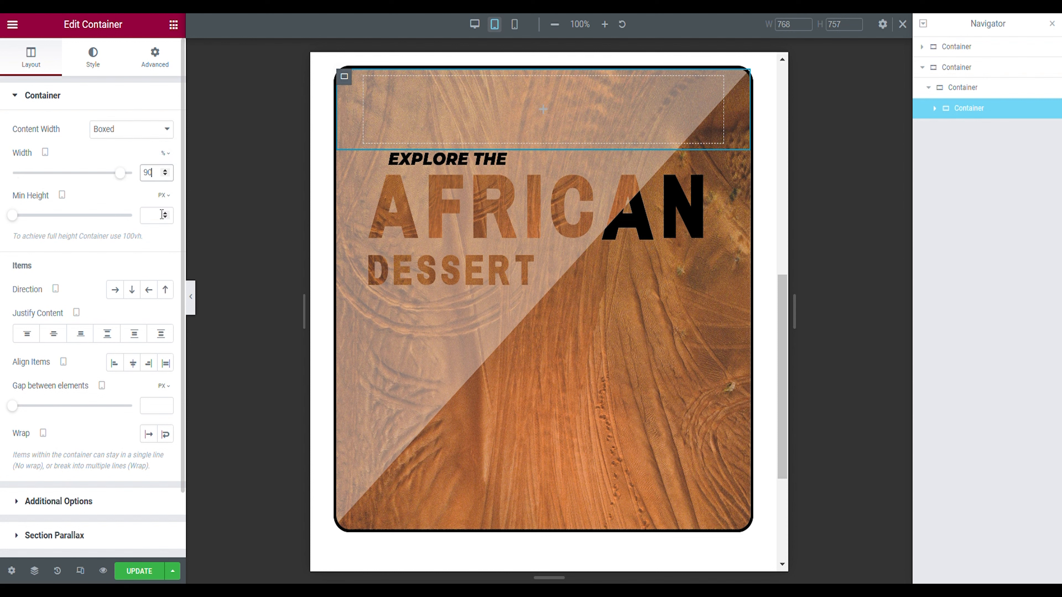
- Set the new container's minimum height to 10 VH and arrange its items in a horizontal row with space between
left_click(163, 215)
type("10")
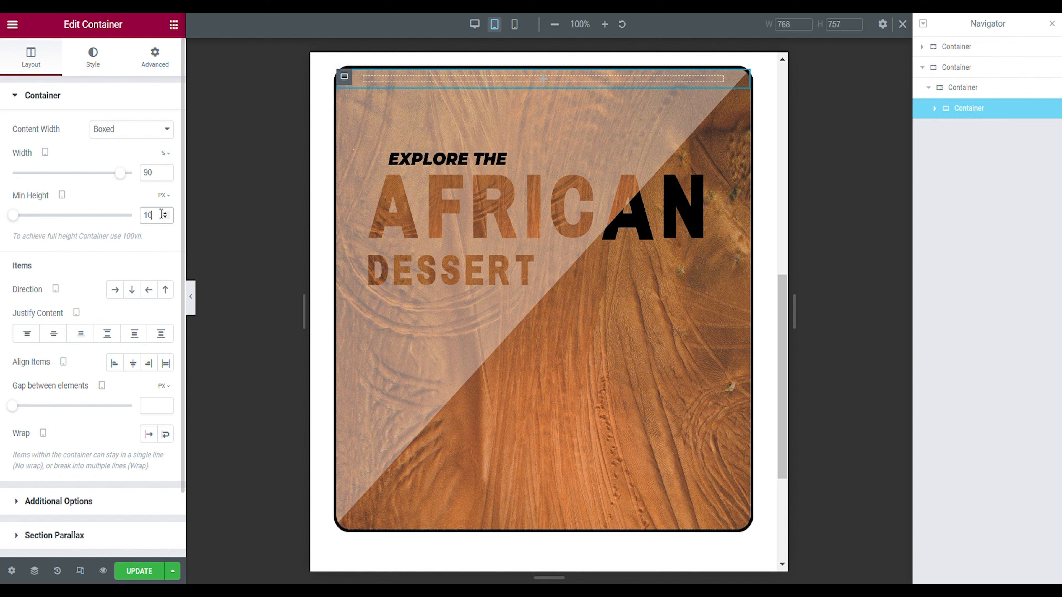
left_click(164, 194)
left_click(169, 215)
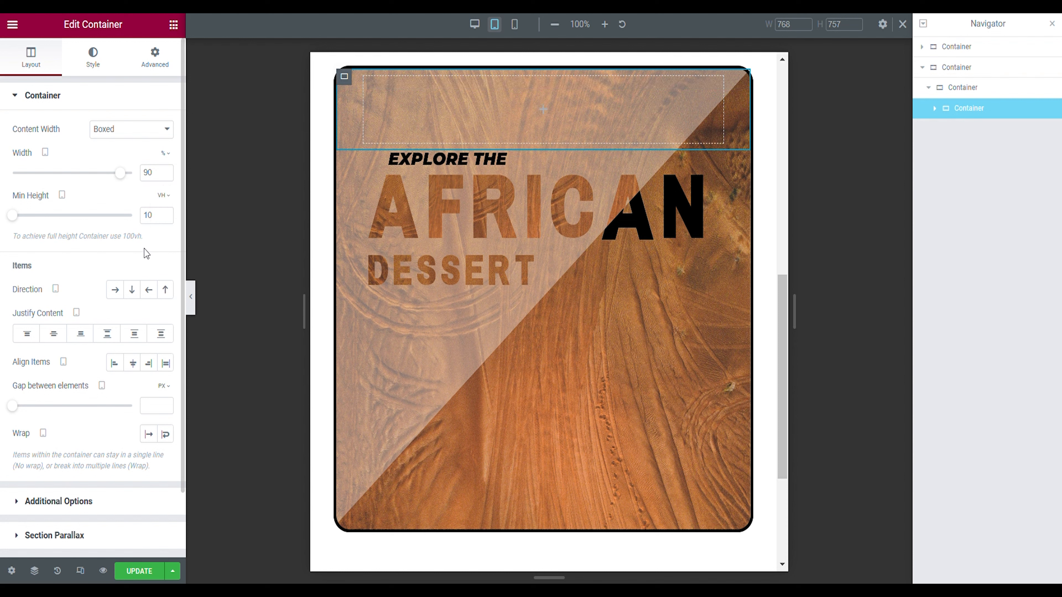
left_click(125, 299)
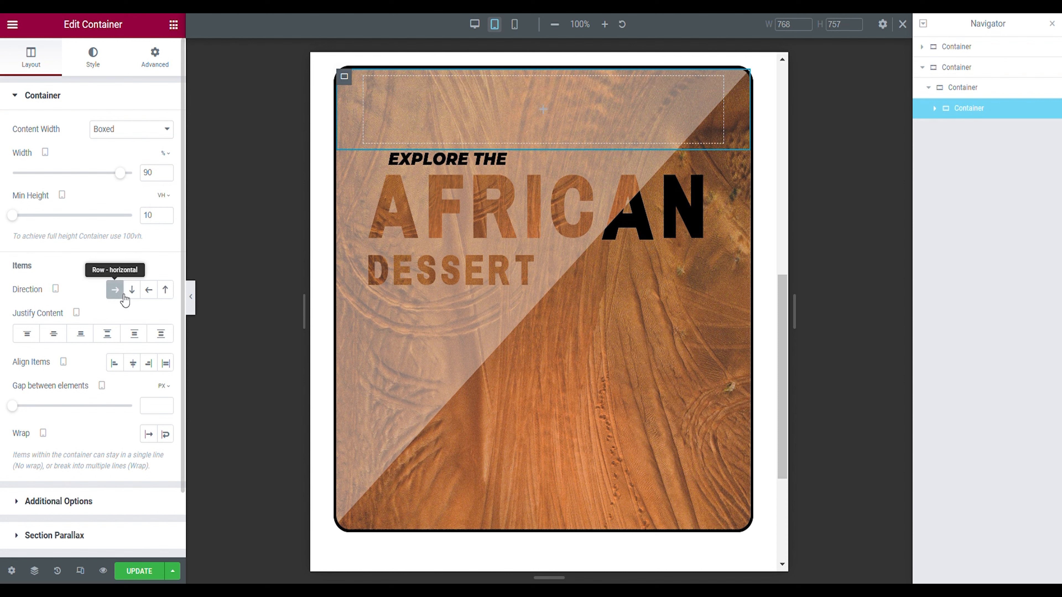
left_click(119, 336)
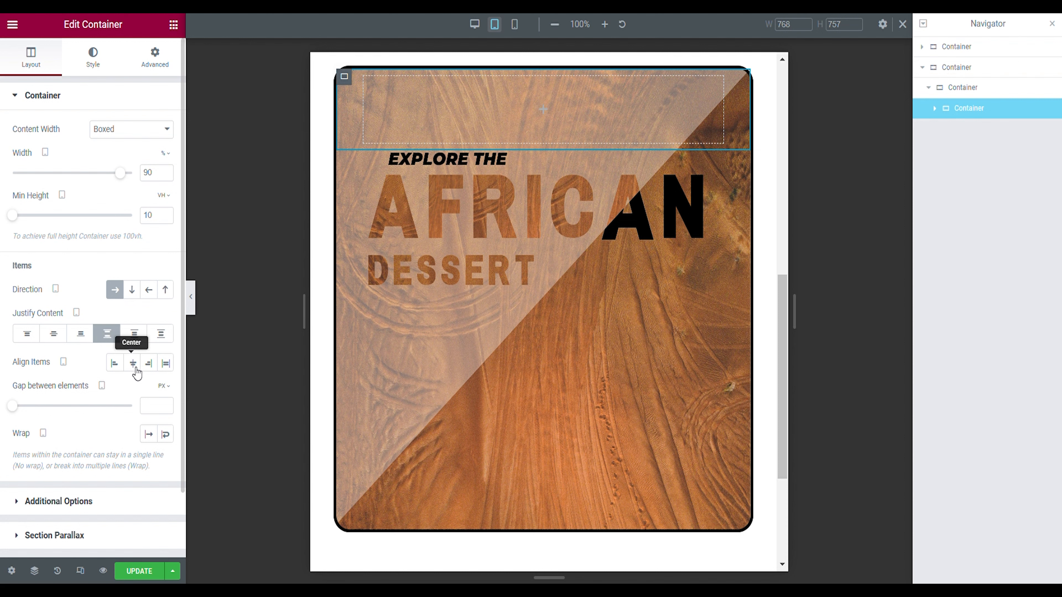
- Set the new container's margin and padding to 0 on all sides
left_click(155, 58)
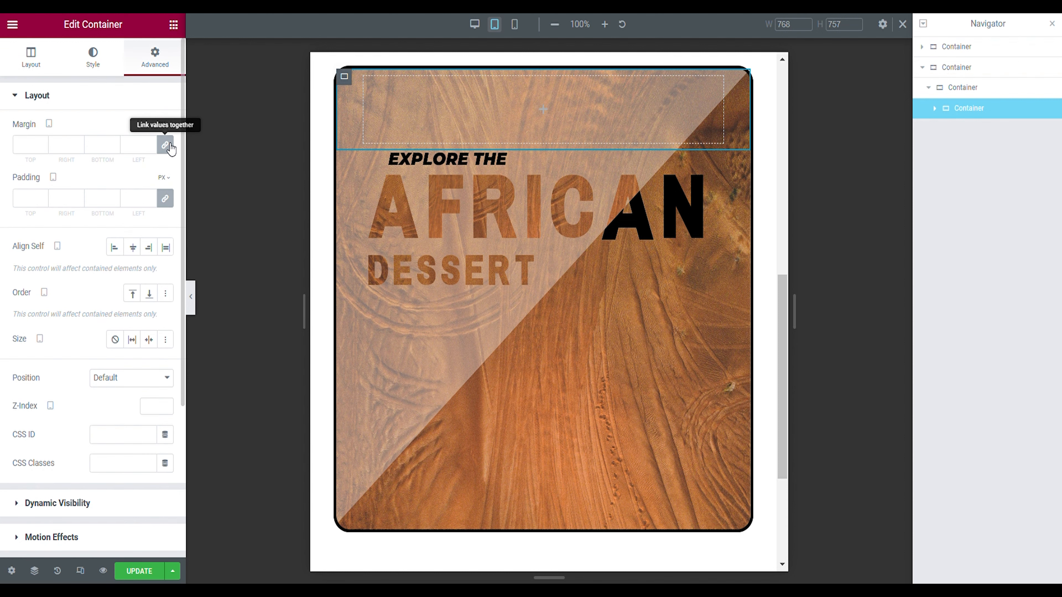
left_click(166, 145)
left_click(165, 199)
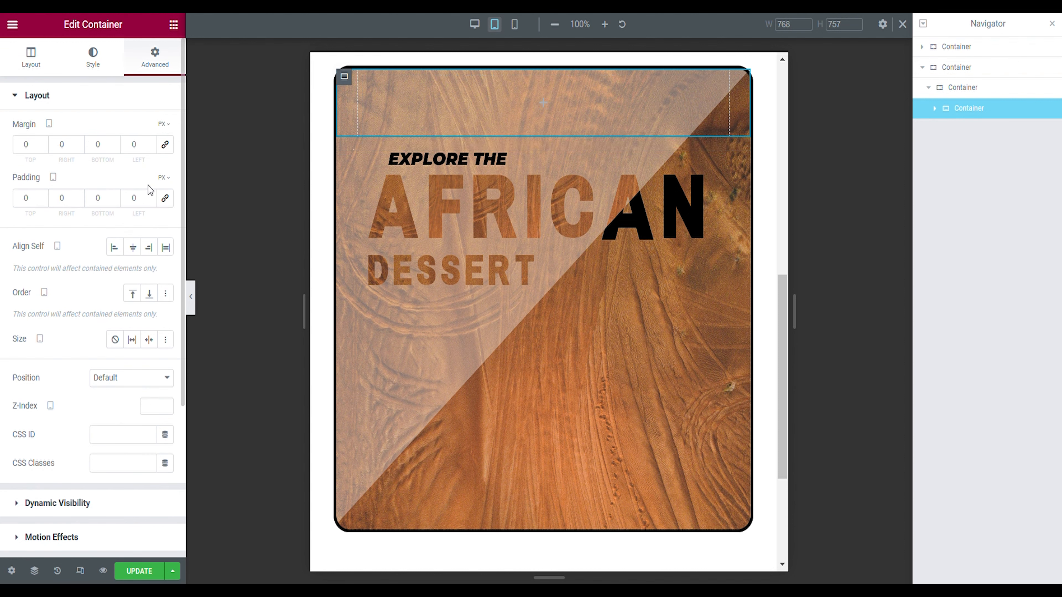
- Add a "T/R" Heading widget and an Icon widget to the new row container
left_click(174, 24)
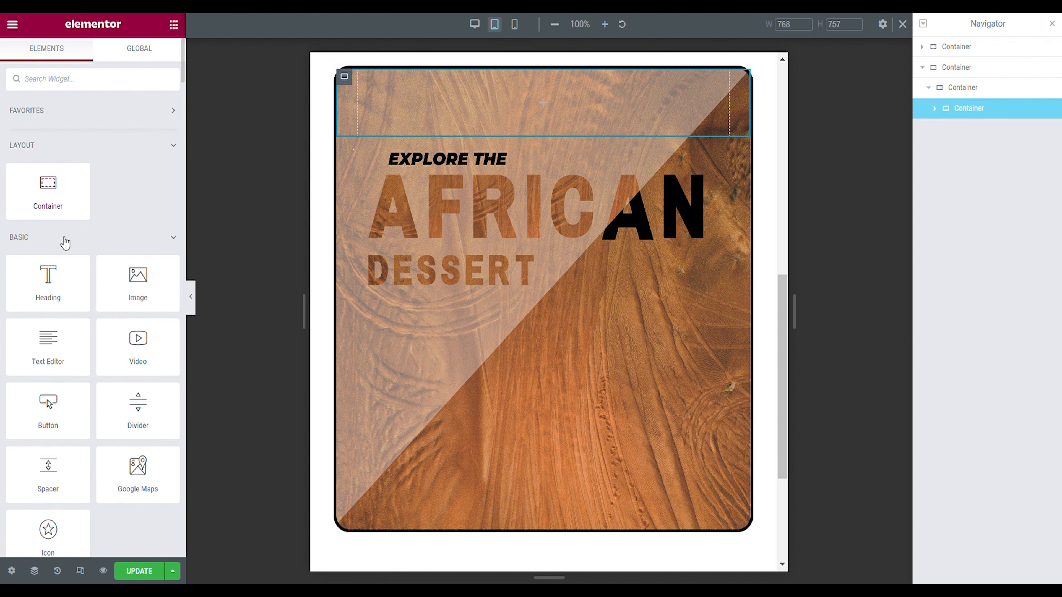
left_click_drag(61, 286, 501, 113)
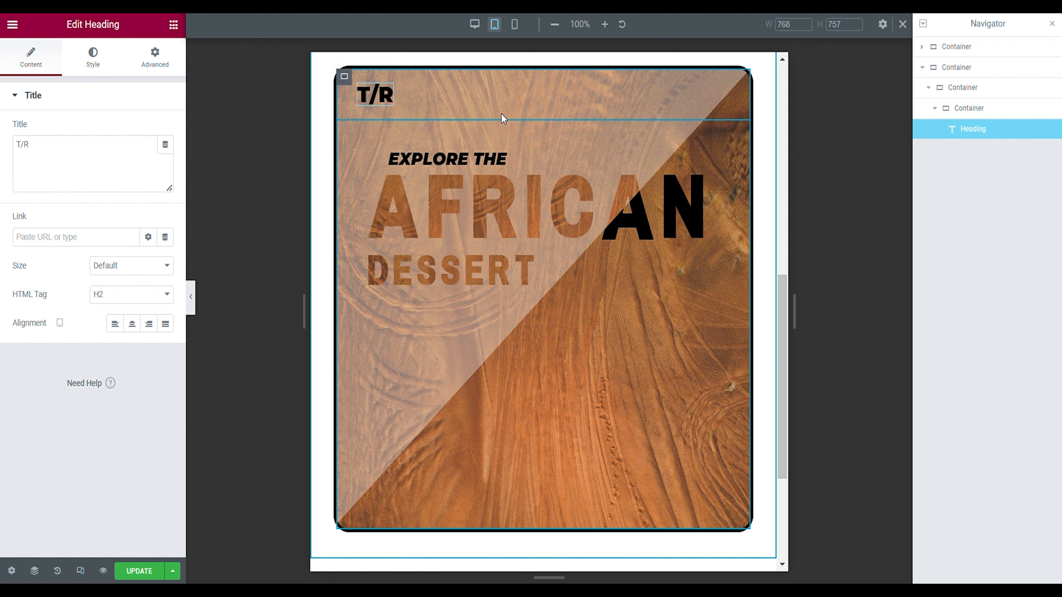
left_click(173, 25)
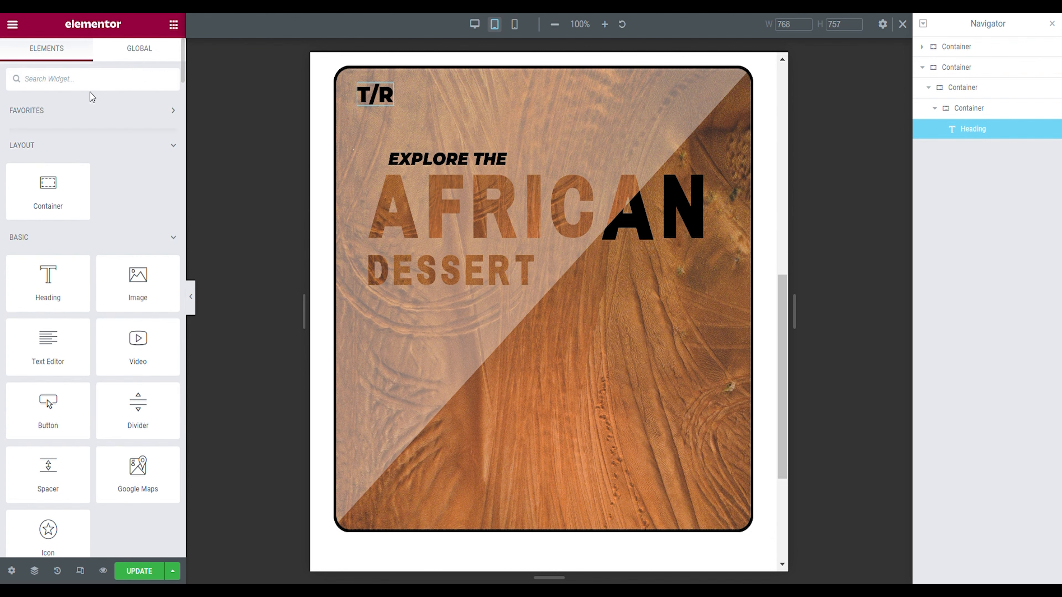
type("icon")
left_click_drag(50, 127, 377, 101)
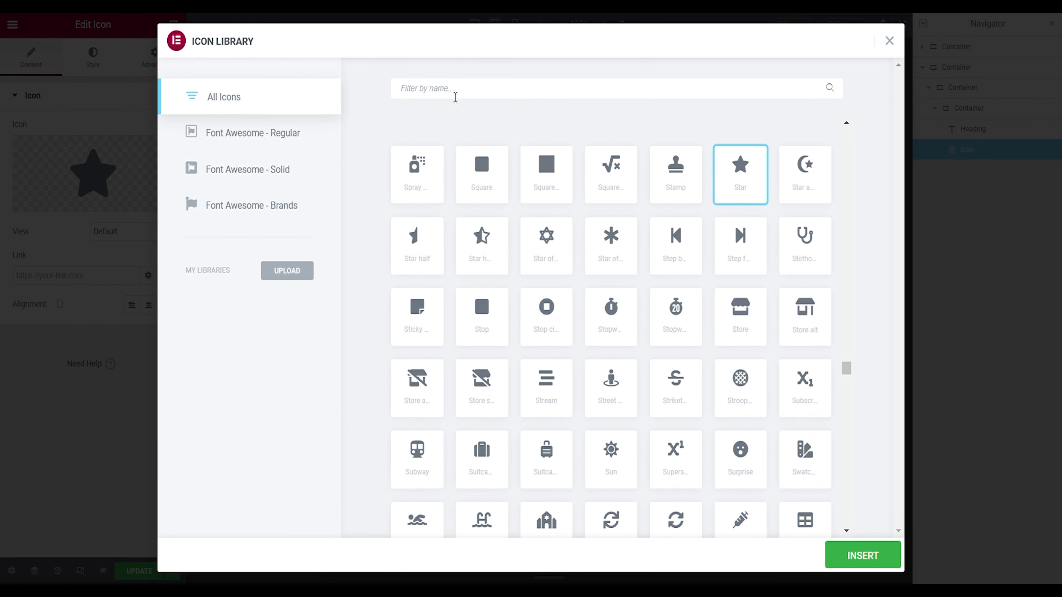
- Replace the Icon widget's default star with the Bars icon from the icon library
type("BARS")
left_click(439, 165)
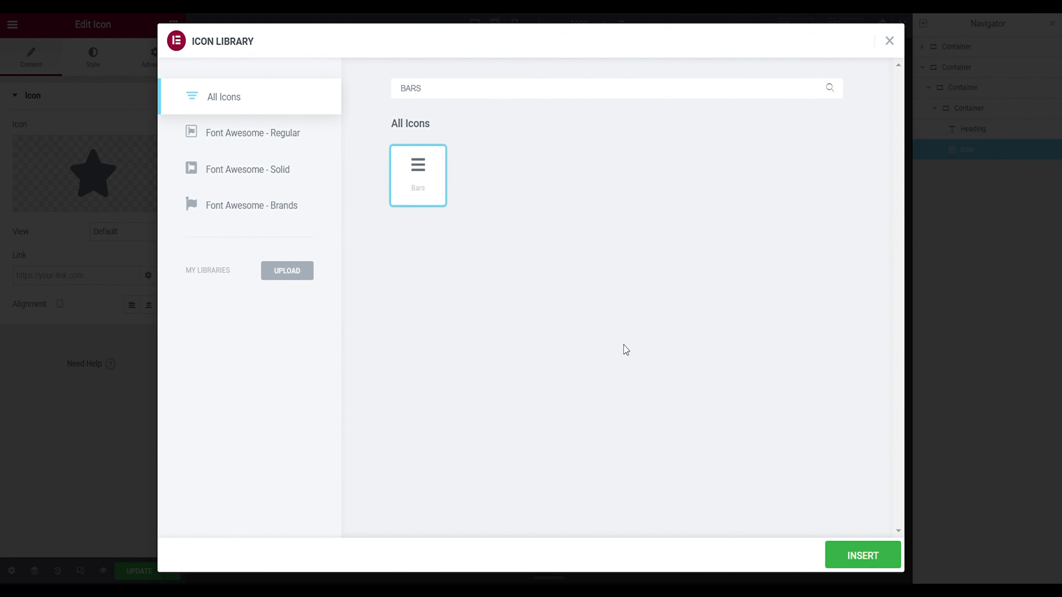
left_click(872, 560)
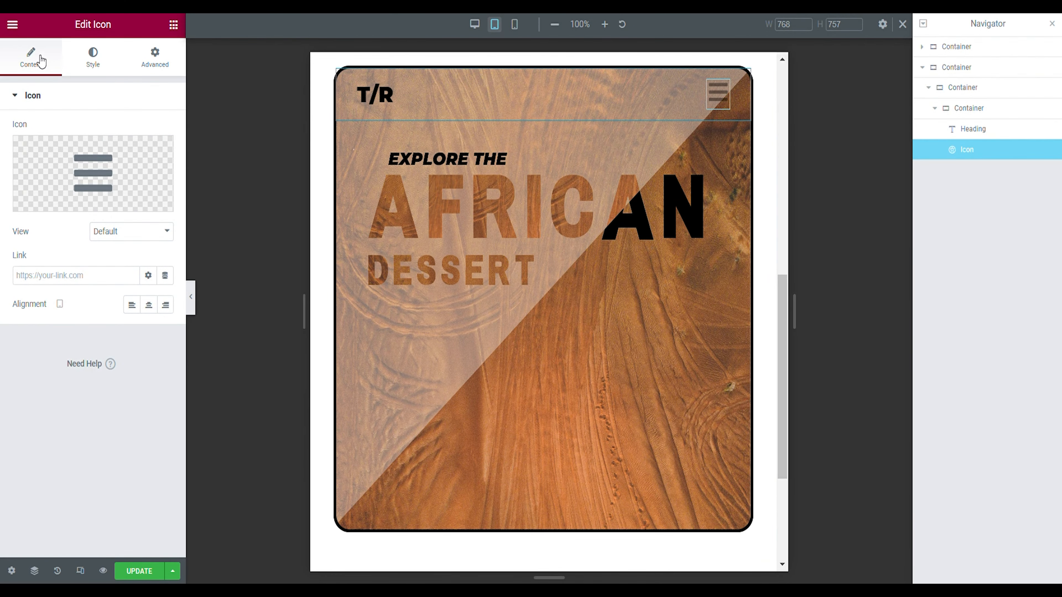
- Open the responsive visibility settings of the Bars icon
left_click(145, 60)
scroll(65, 402, "down", 5)
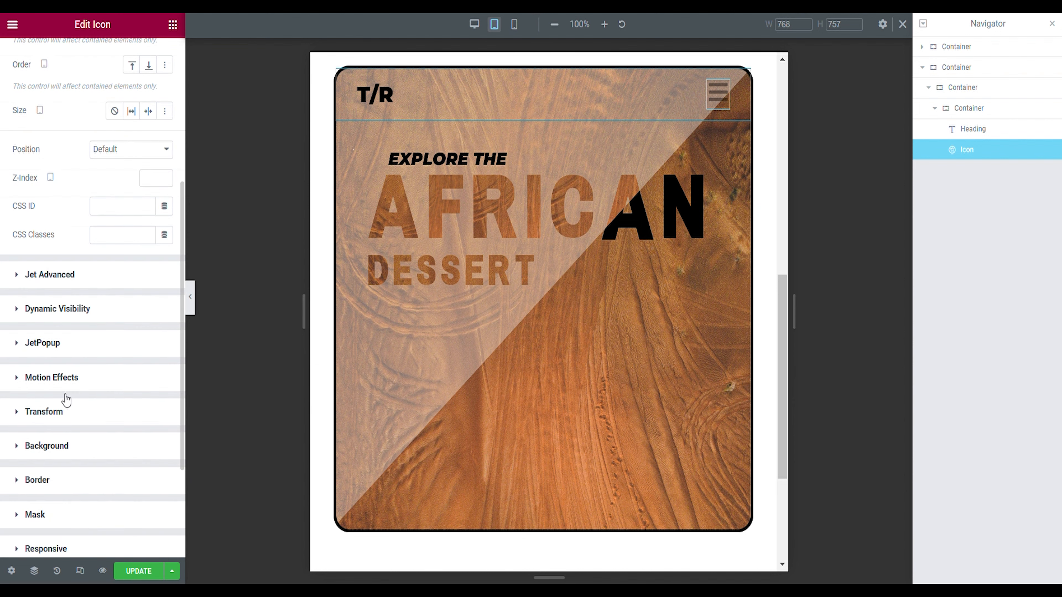
left_click(56, 466)
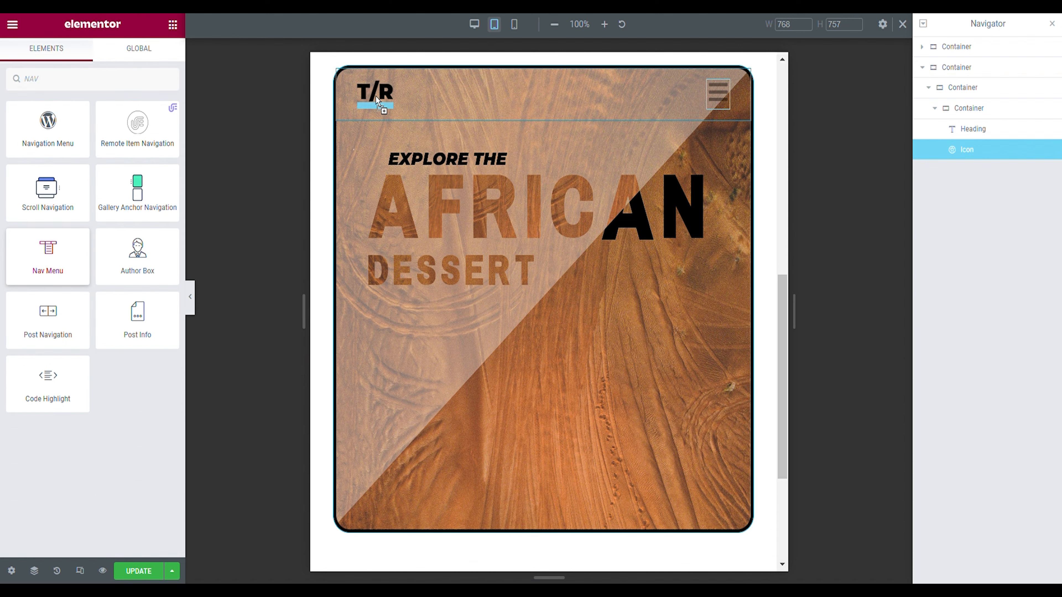
- Add a Nav Menu widget between the T/R heading and the Bars icon, with its mobile dropdown breakpoint set to None
left_click_drag(368, 100, 377, 97)
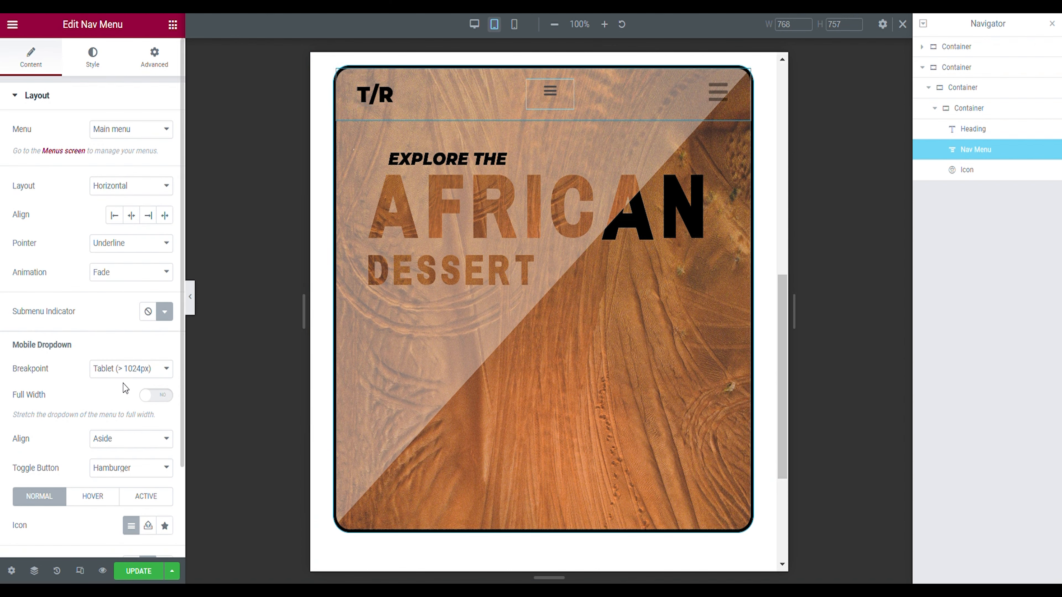
left_click(122, 406)
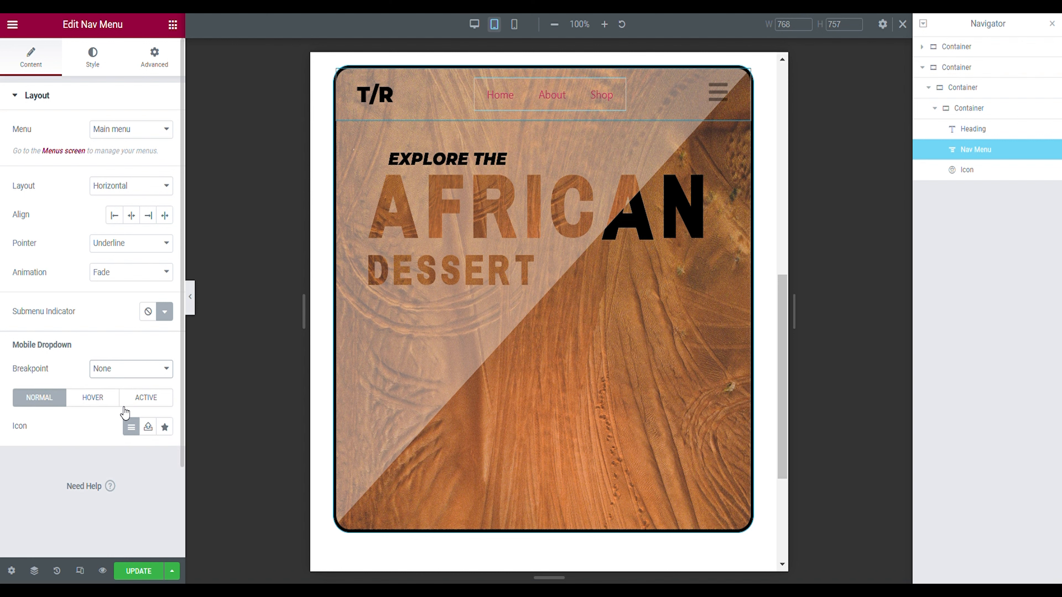
- Hide the nav menu on mobile in its responsive settings and preview the tablet layout
left_click(167, 66)
scroll(86, 330, "down", 10)
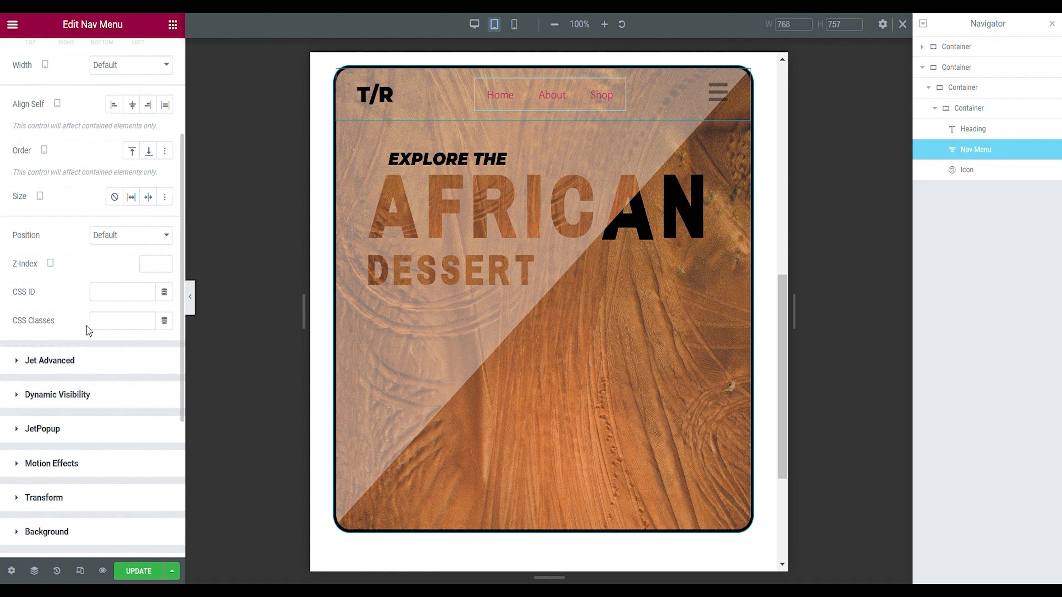
left_click(56, 402)
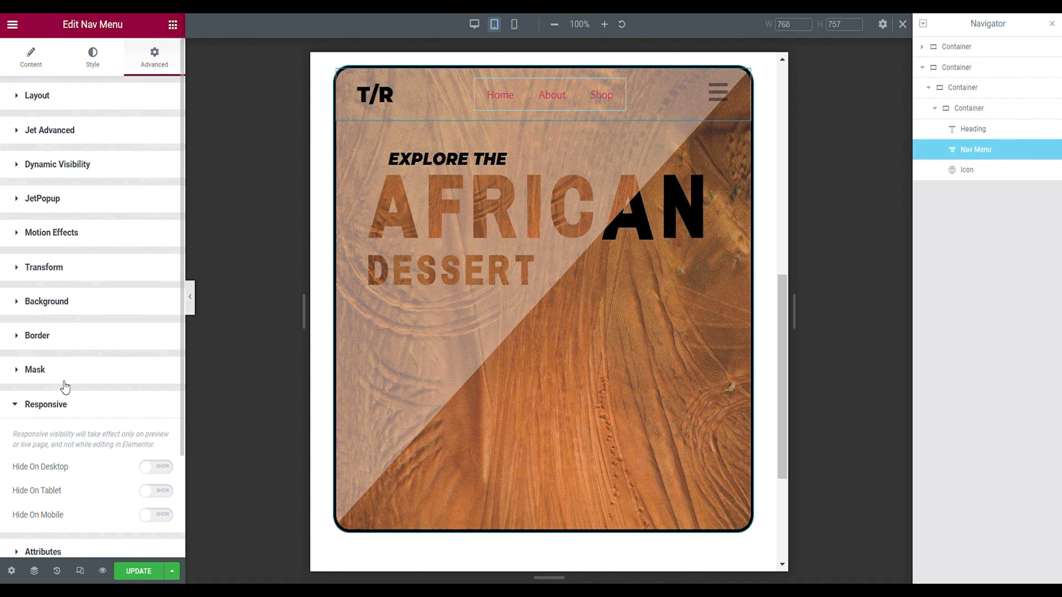
left_click(153, 435)
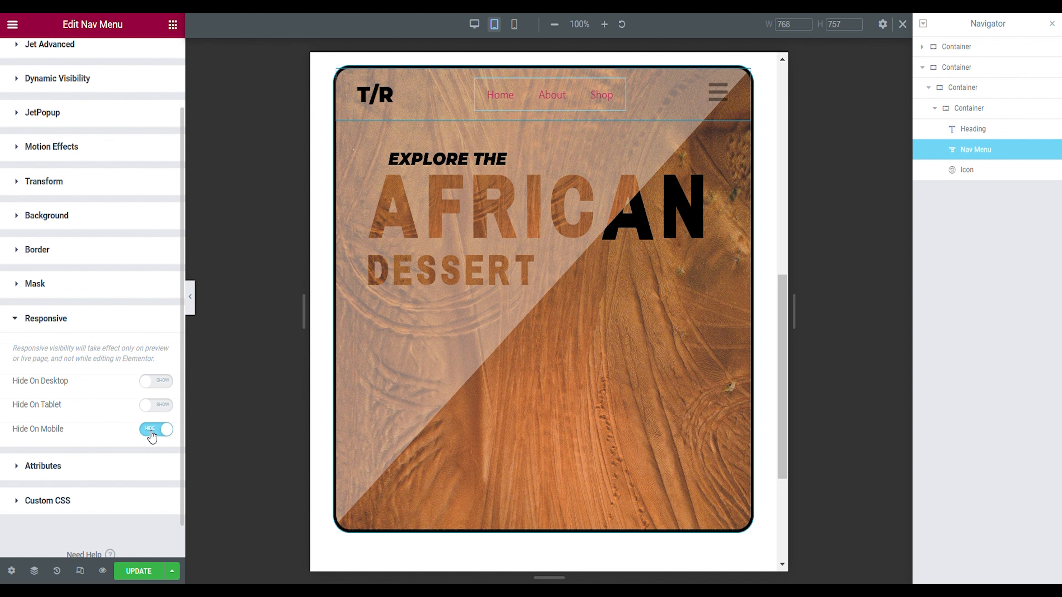
left_click(199, 304)
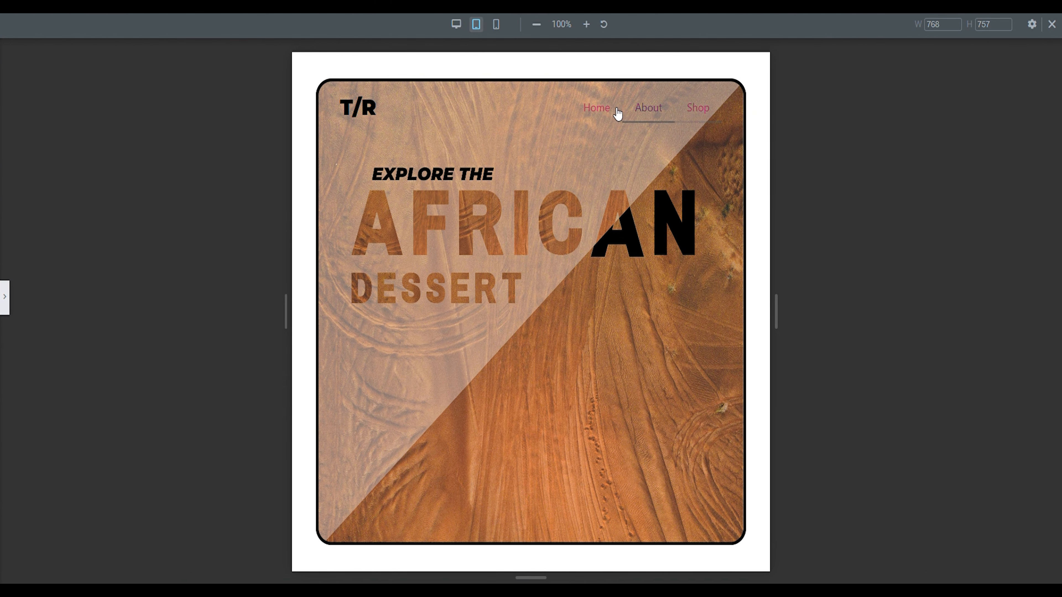
left_click(5, 297)
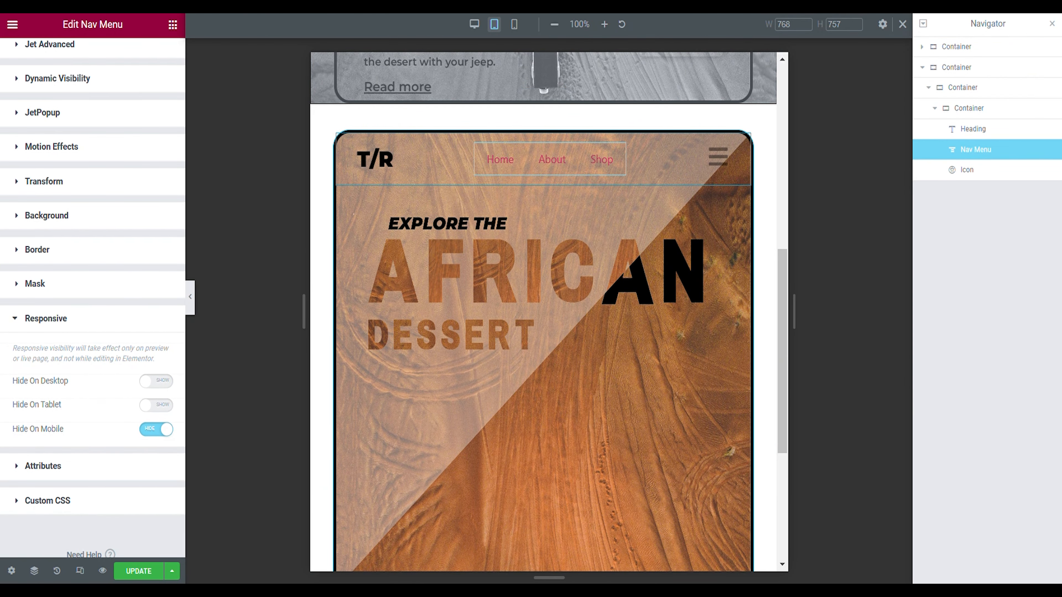
- Paste the copied style onto the nav menu
right_click(552, 159)
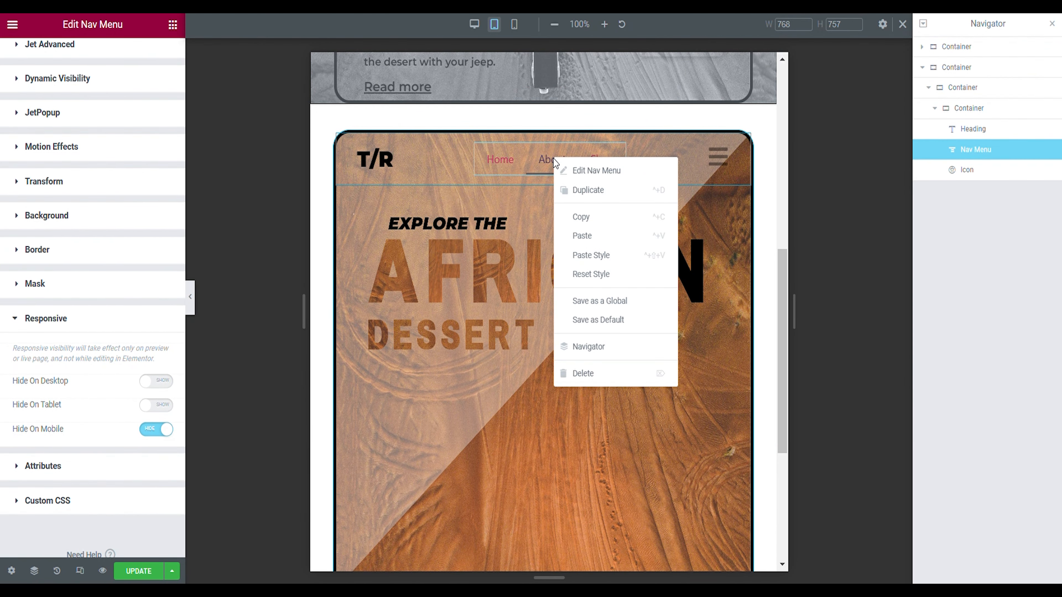
left_click(581, 254)
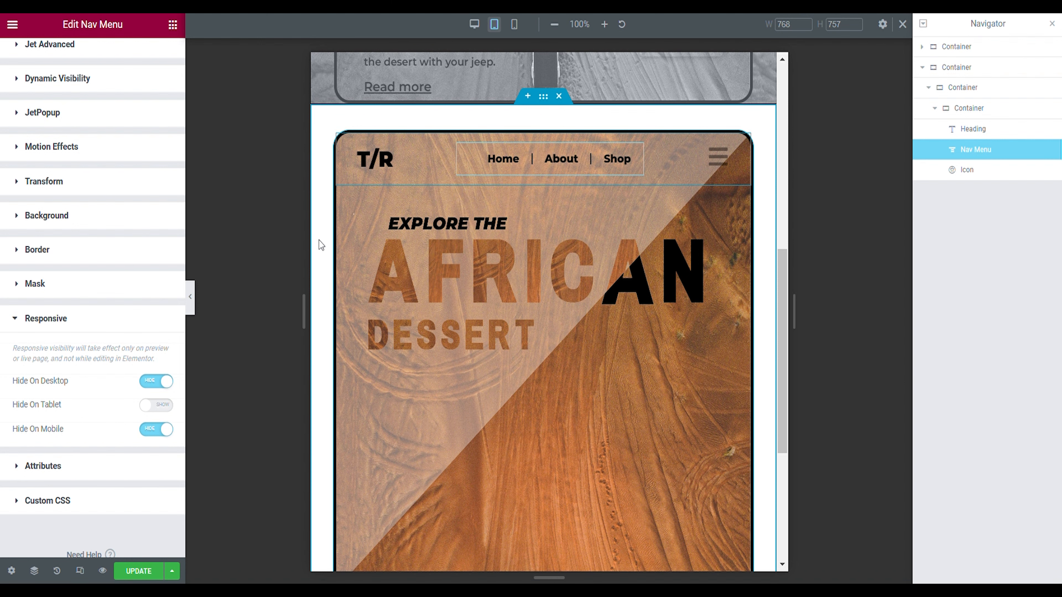
- Add a new container directly below the header container, inside the rounded hero container
left_click(192, 306)
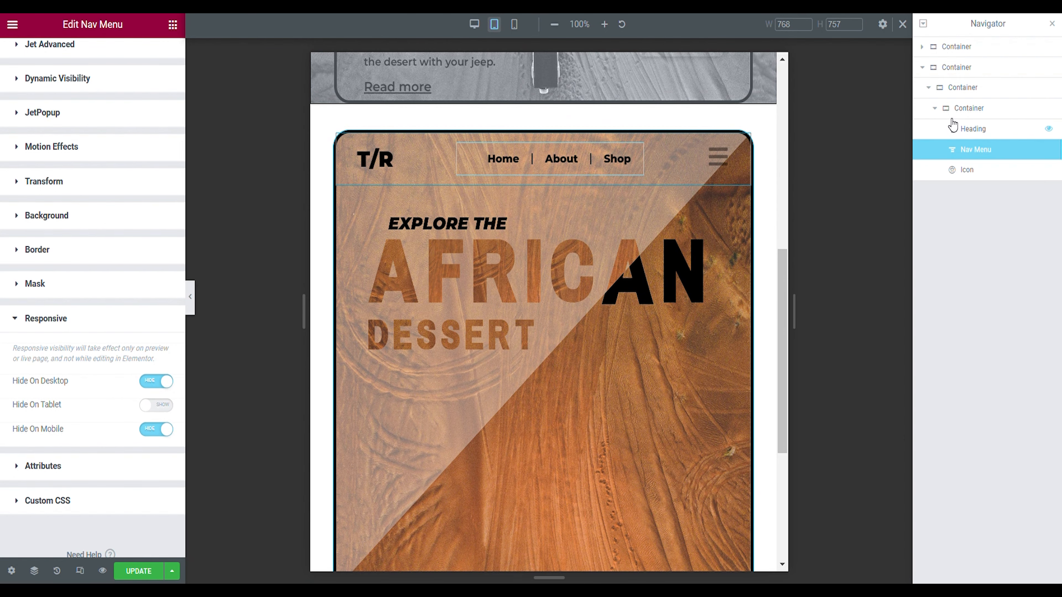
left_click(953, 110)
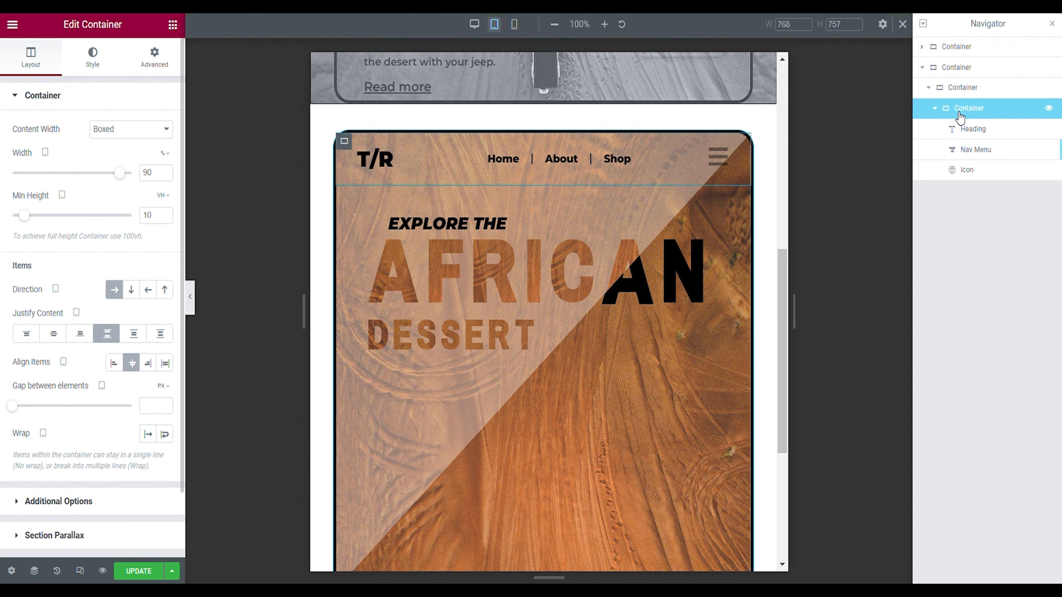
right_click(955, 111)
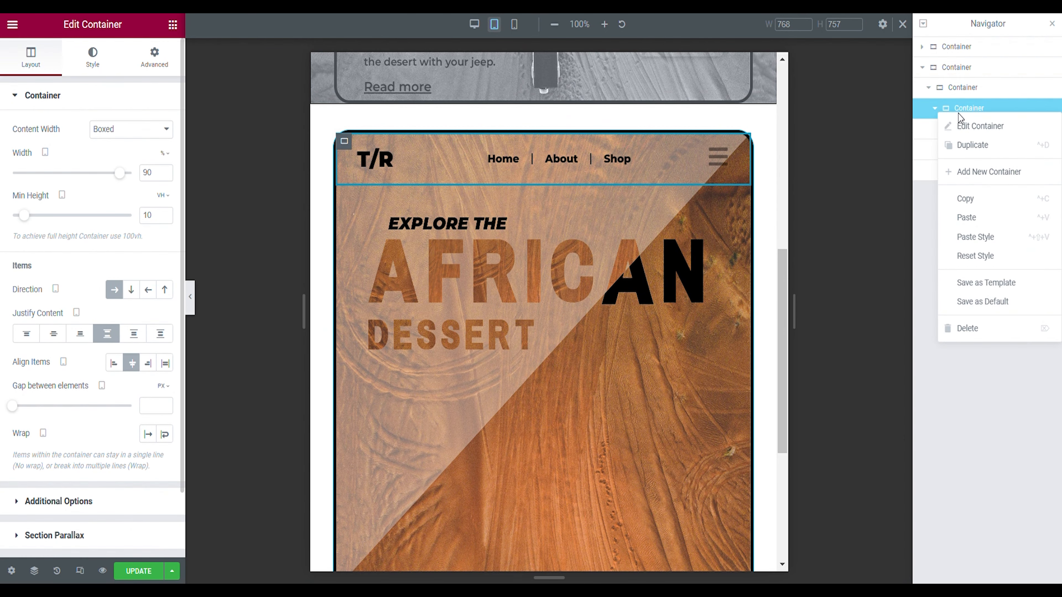
left_click(975, 171)
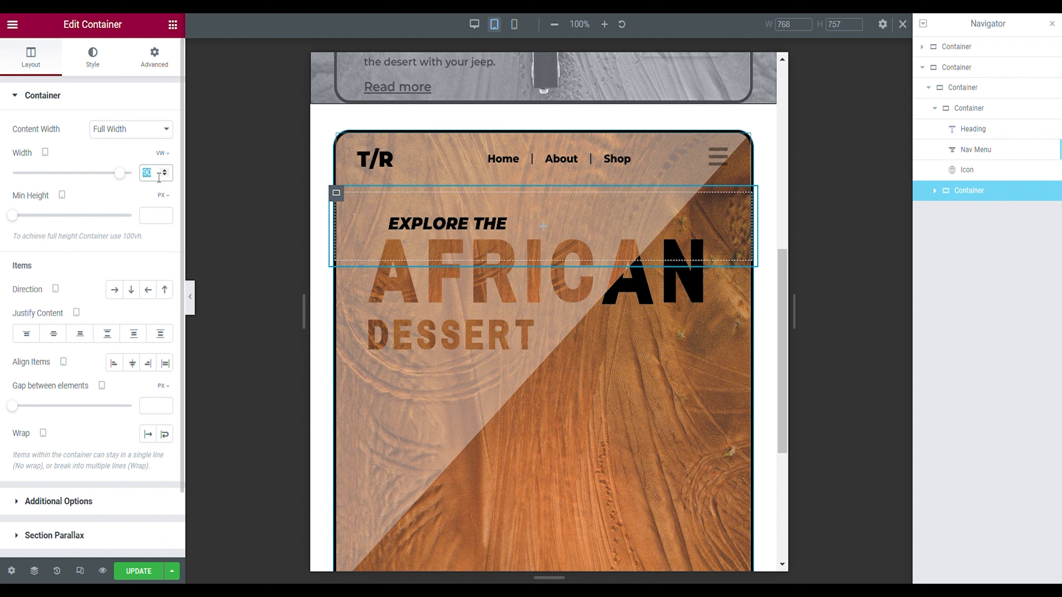
- Set the new container's tablet width to 90% and its minimum height to 70 VH
left_click(163, 153)
left_click(162, 171)
left_click(163, 196)
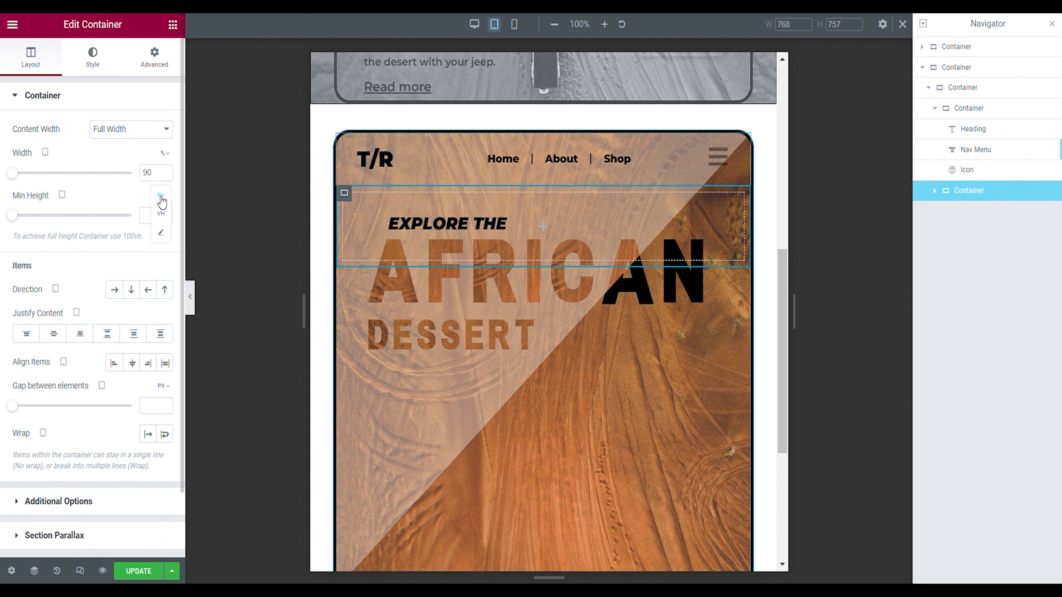
left_click(161, 222)
left_click(155, 216)
type("70")
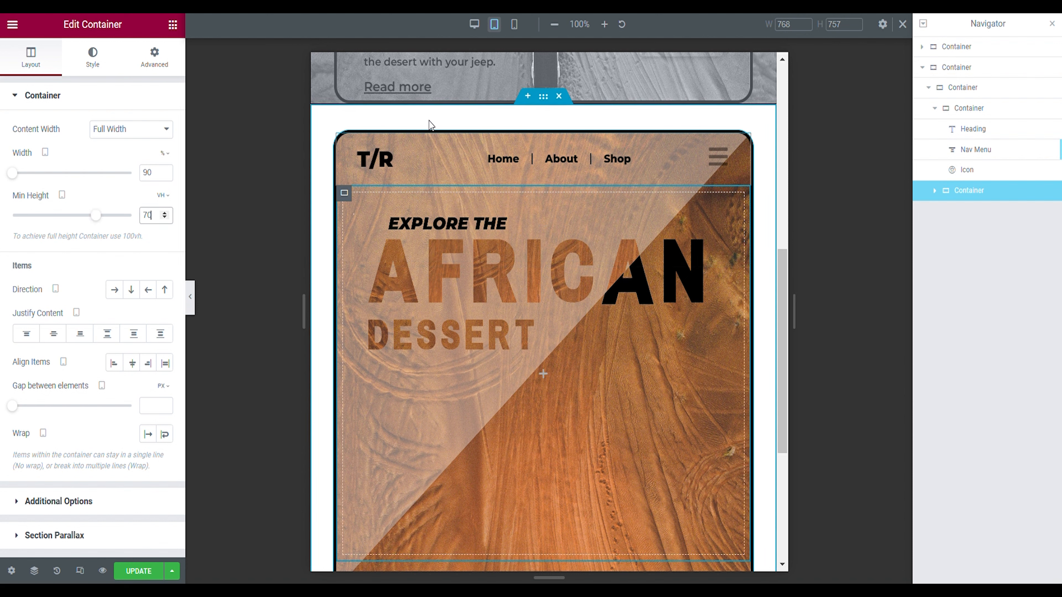
- Lay out the new container's items in a row, with content justified to End and items aligned to End
scroll(430, 120, "down", 6)
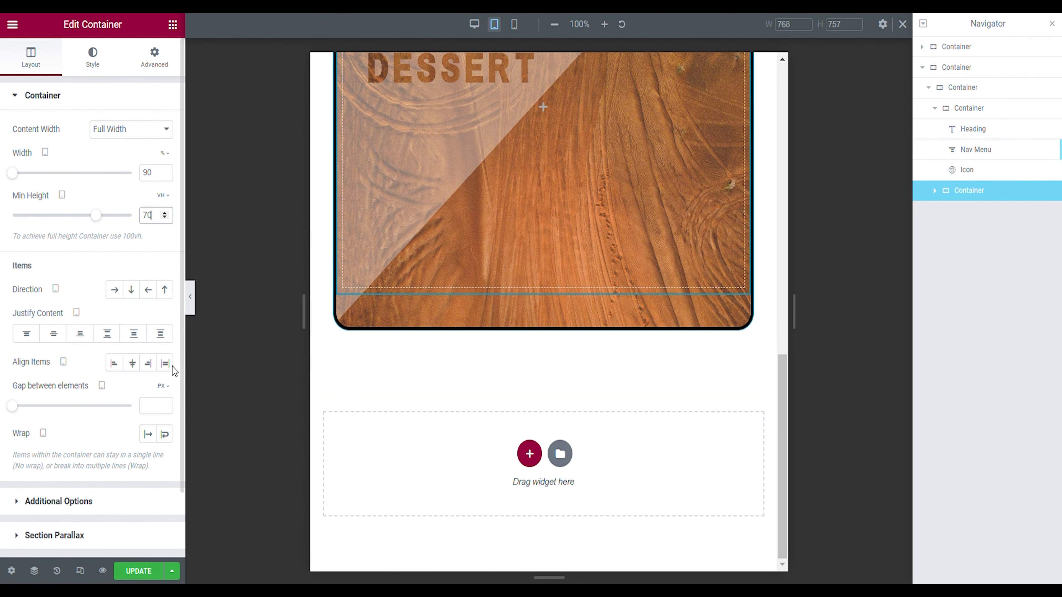
left_click(123, 296)
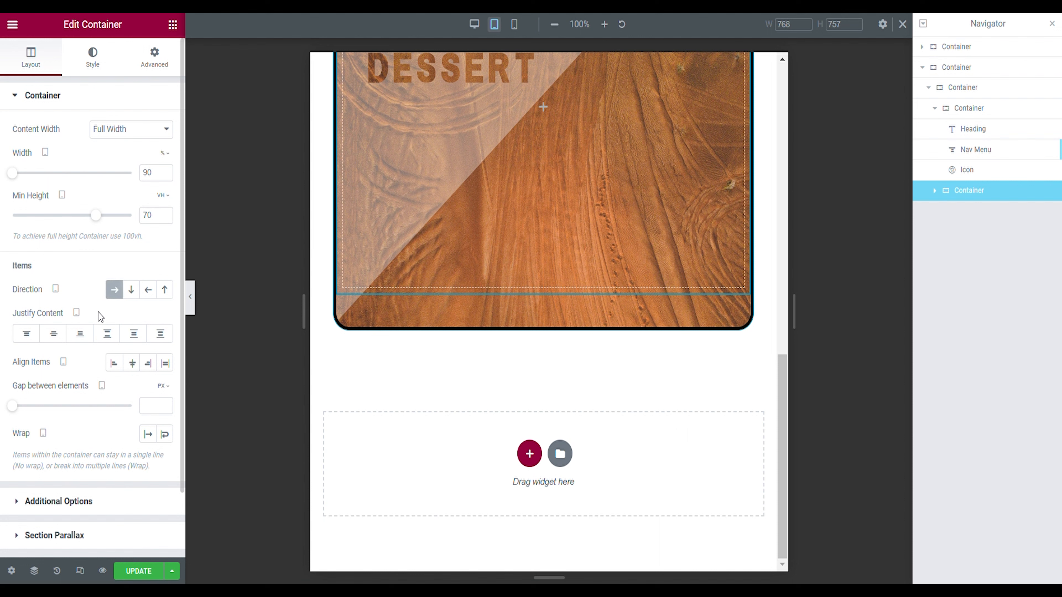
left_click(81, 339)
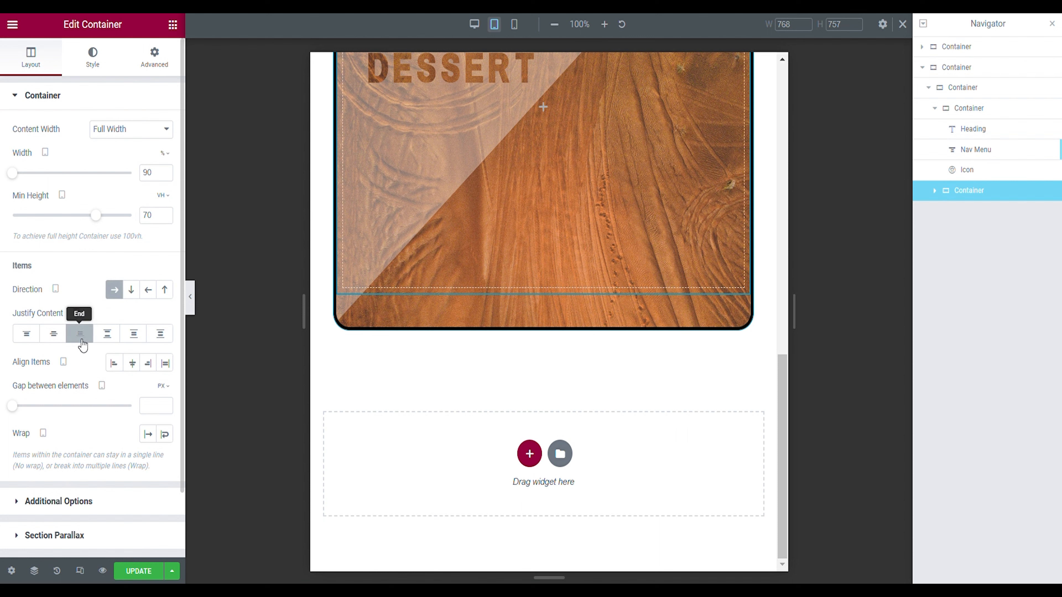
left_click(147, 363)
- Unlink the new container's margin and padding values and set all sides to 0 px
left_click(163, 69)
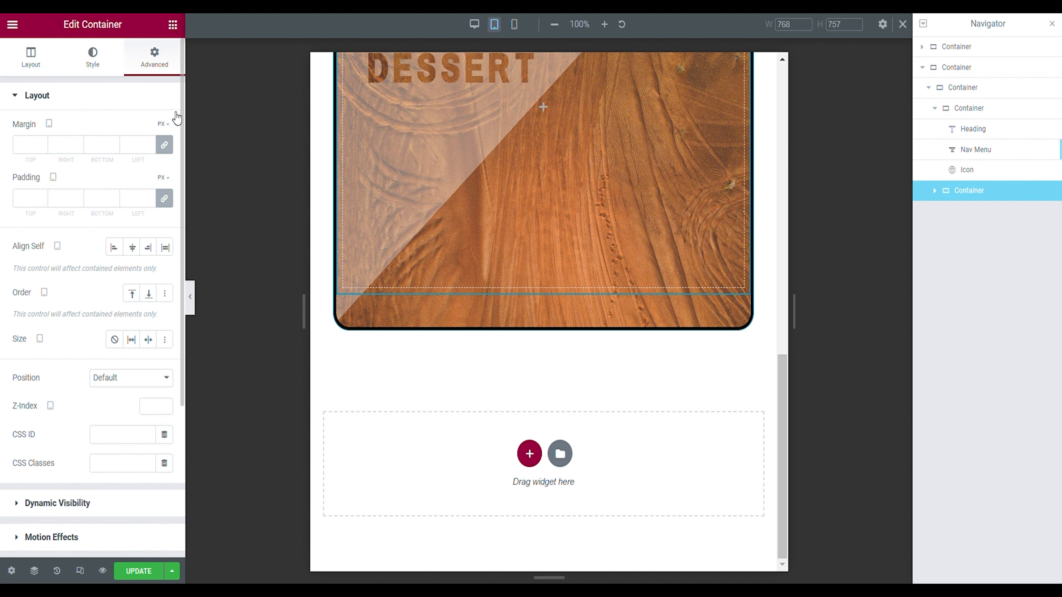
left_click(164, 145)
left_click(164, 198)
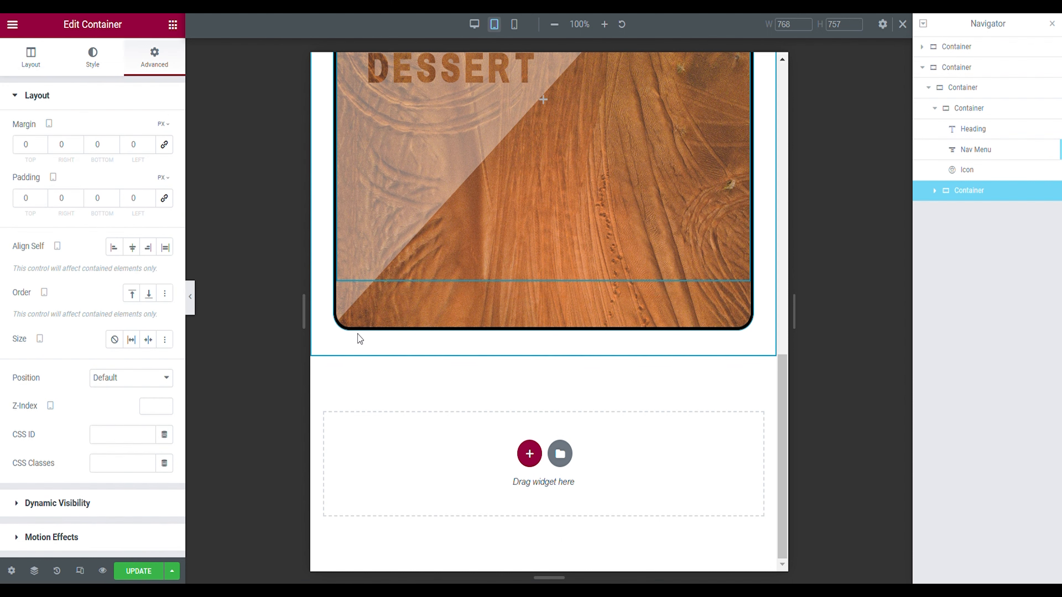
- Add a Button widget to the new lower container and preview the tablet layout
scroll(358, 334, "up", 4)
left_click(172, 24)
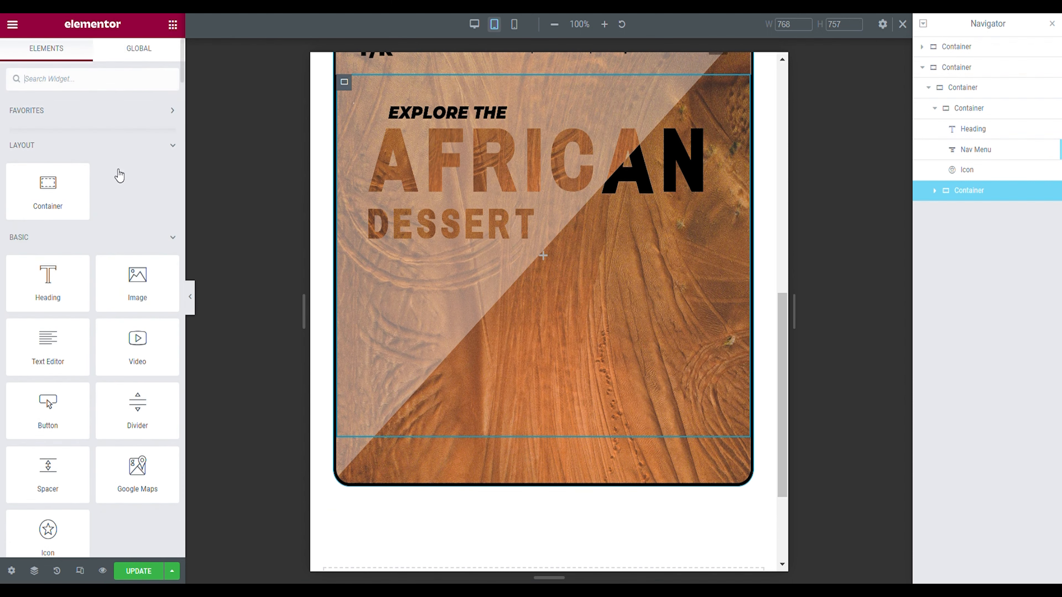
left_click_drag(47, 409, 655, 313)
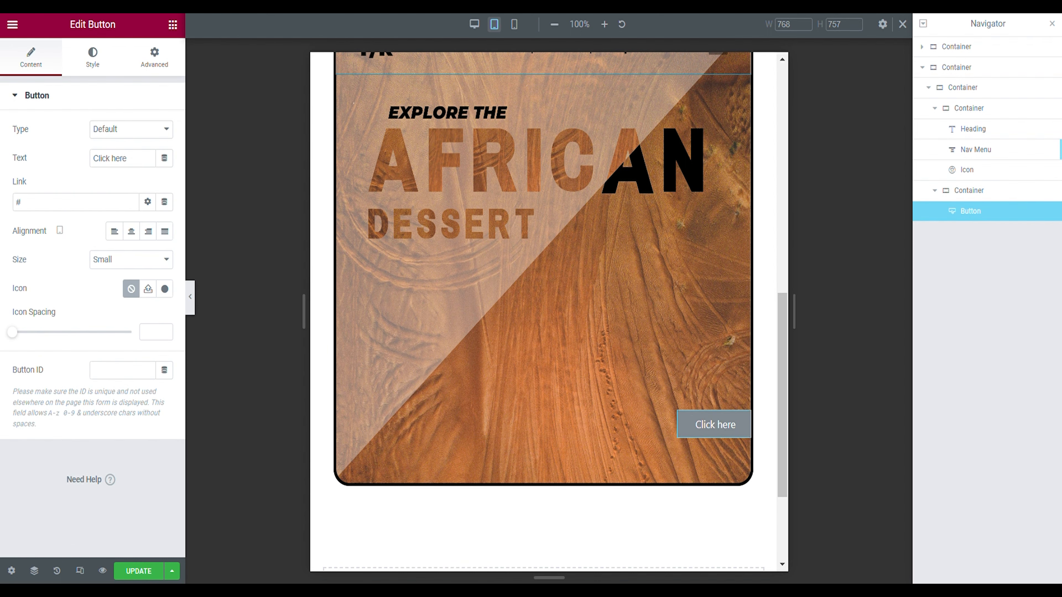
left_click(190, 296)
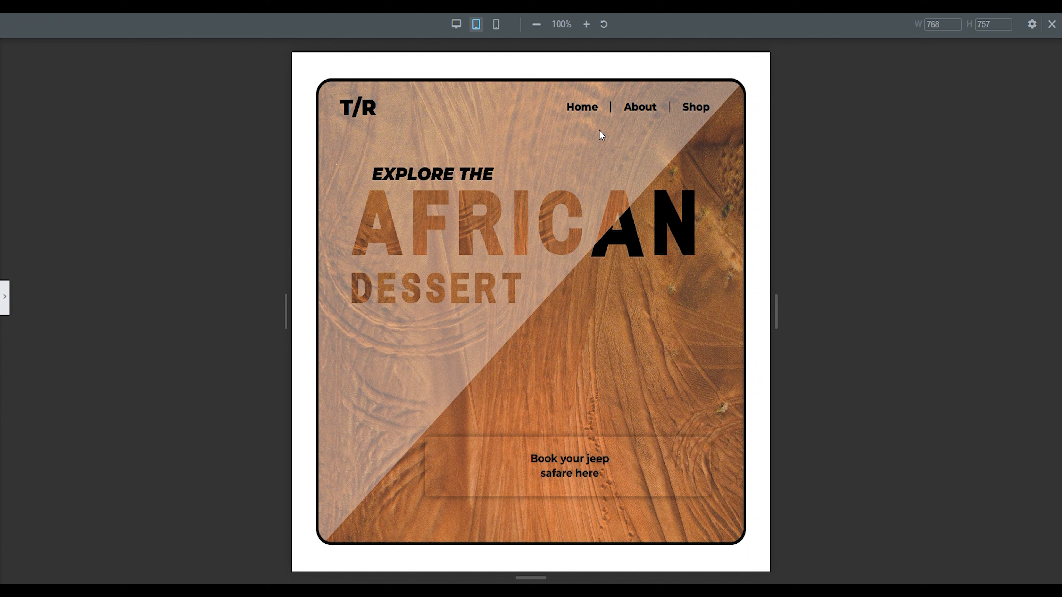
left_click(5, 299)
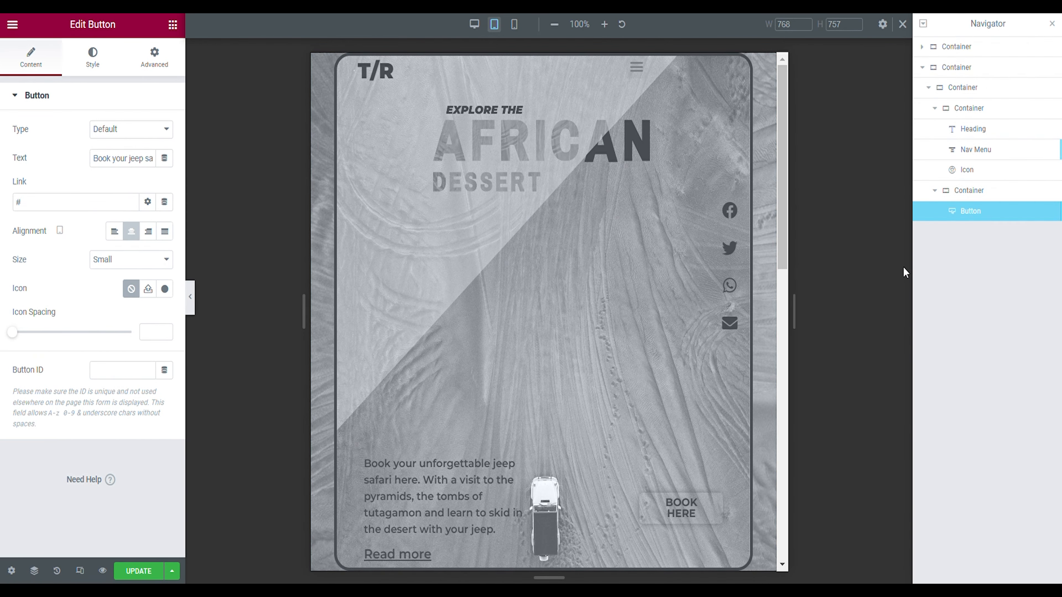
- Give the outermost container of the orange section a Classic background using the image Most-Attractive-Youtube-Thumbnail-1.png
left_click(970, 67)
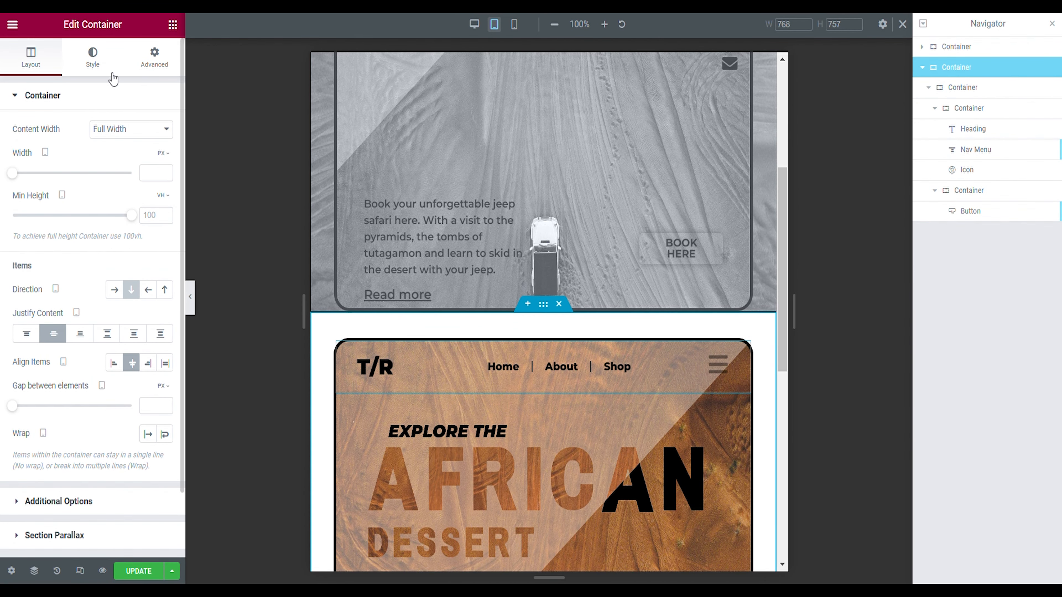
left_click(93, 57)
left_click(54, 198)
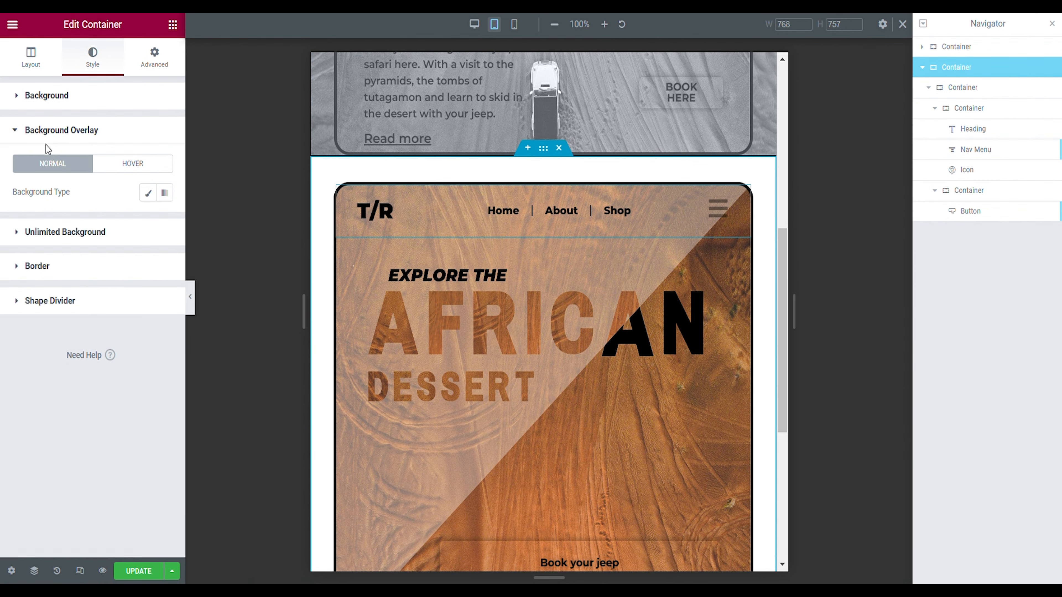
left_click(39, 100)
left_click(114, 159)
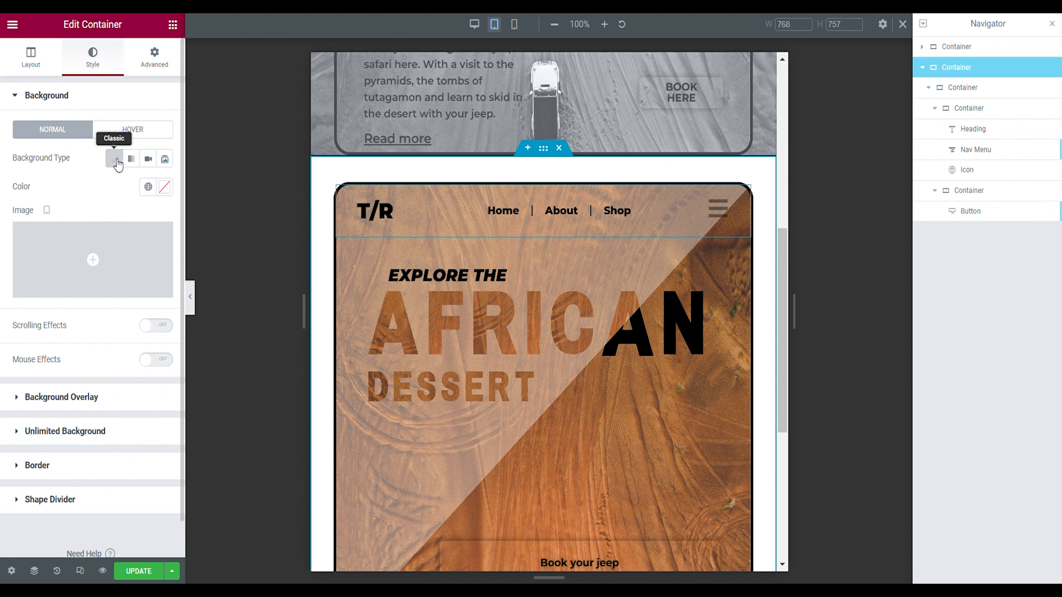
left_click(92, 251)
left_click(623, 195)
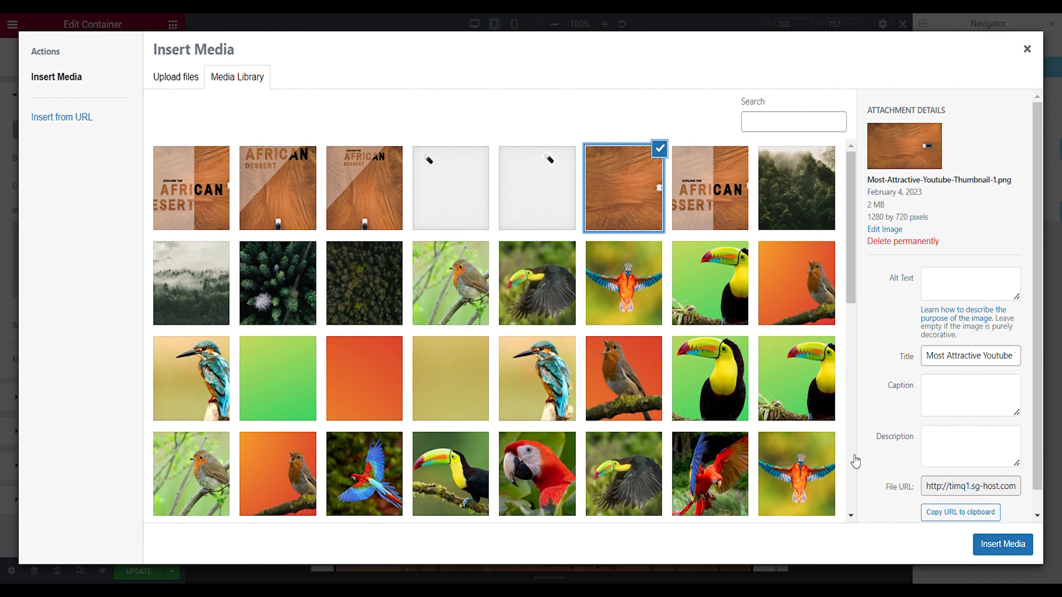
left_click(1003, 543)
- Preview the section in the tablet and mobile layouts
left_click(190, 294)
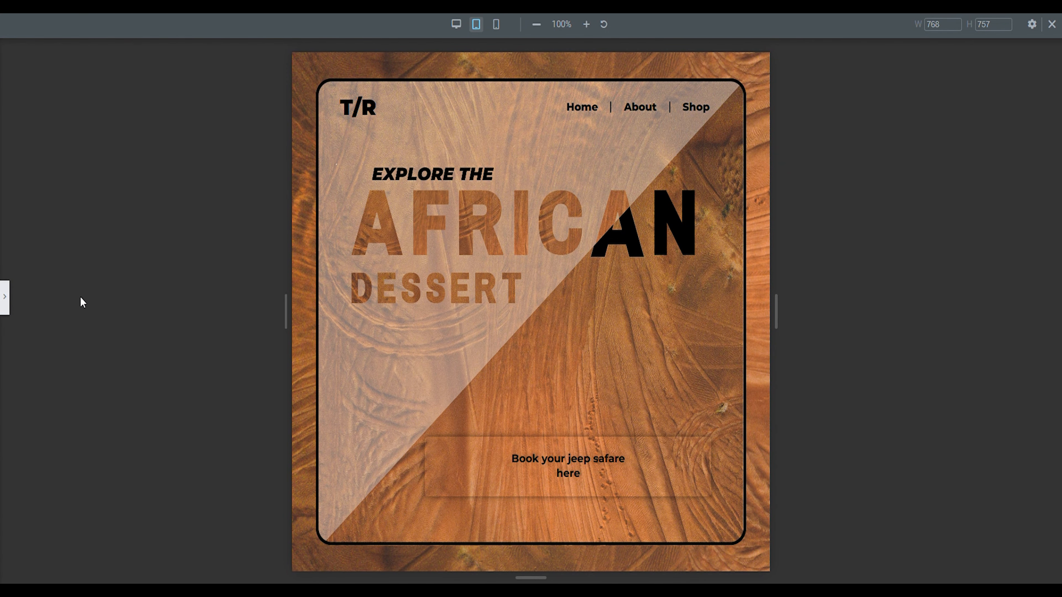
left_click(504, 32)
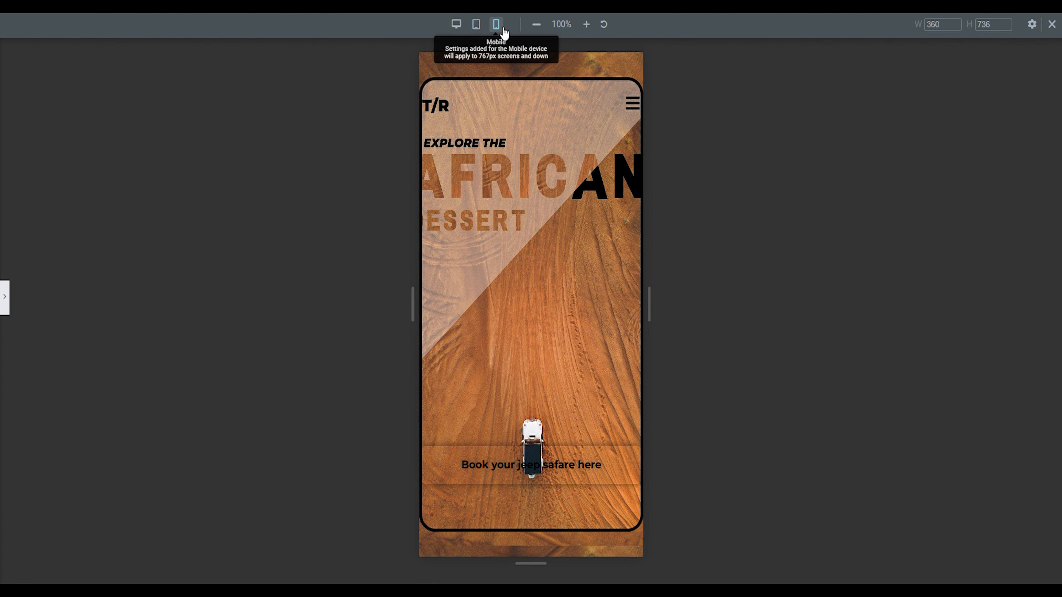
left_click(5, 297)
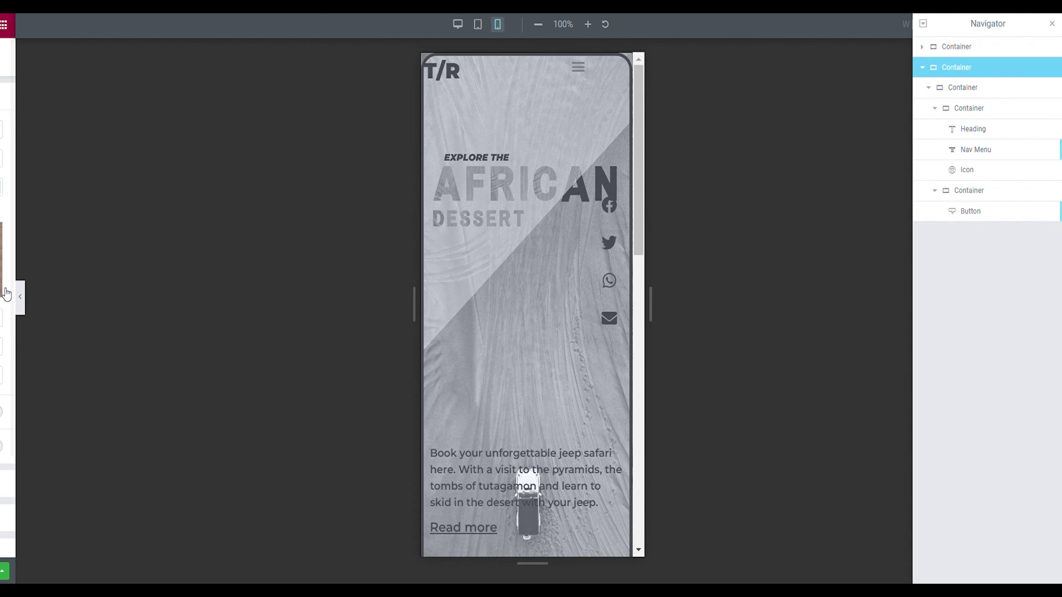
- Set the rounded inner container's mobile width to 90% and minimum height to 90 VH, and preview the mobile layout
left_click(963, 87)
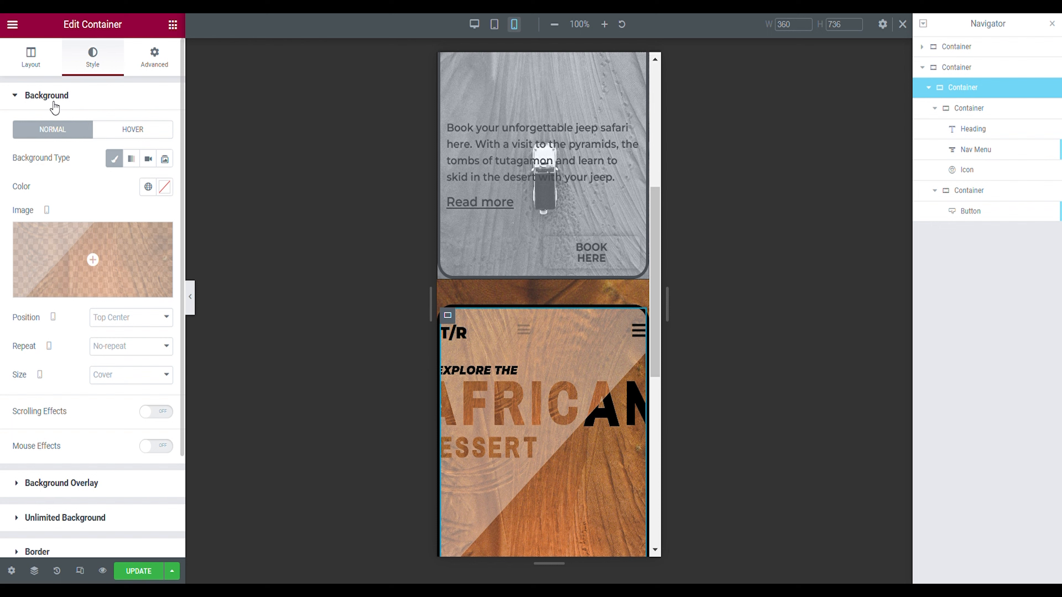
left_click(39, 67)
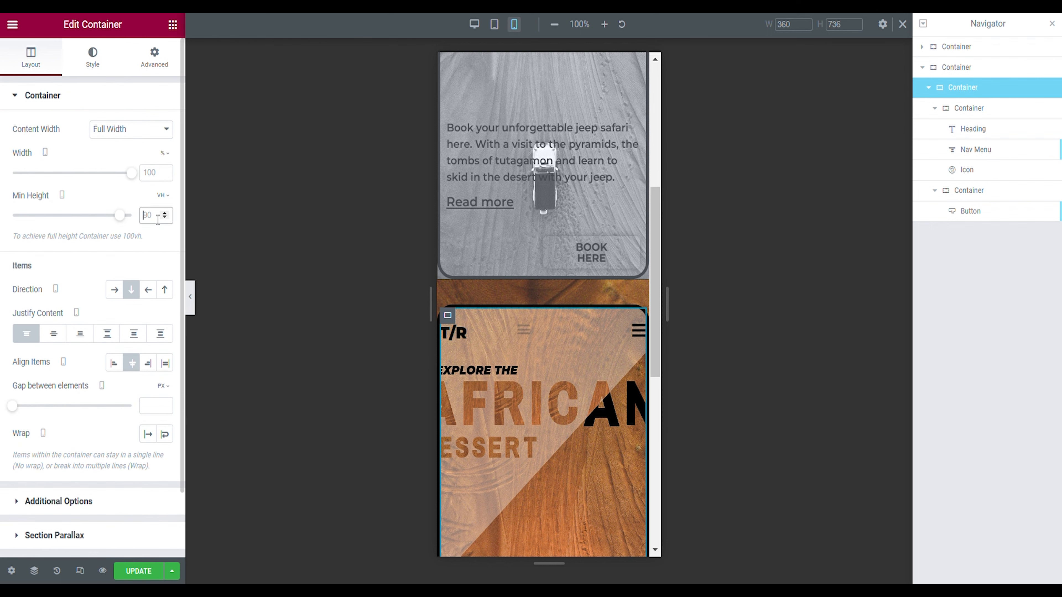
type("90")
left_click(145, 179)
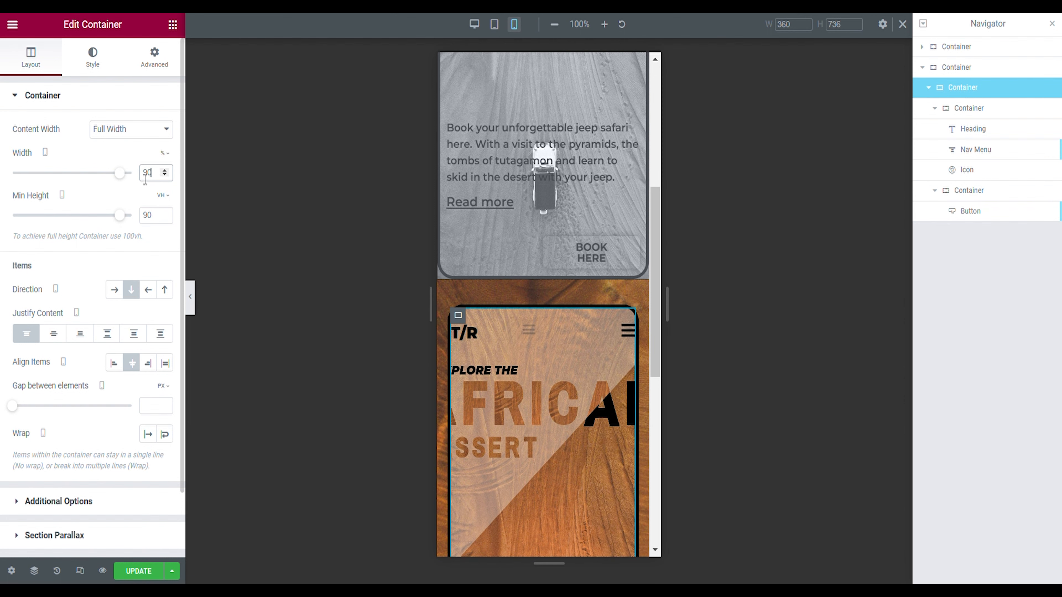
left_click(191, 299)
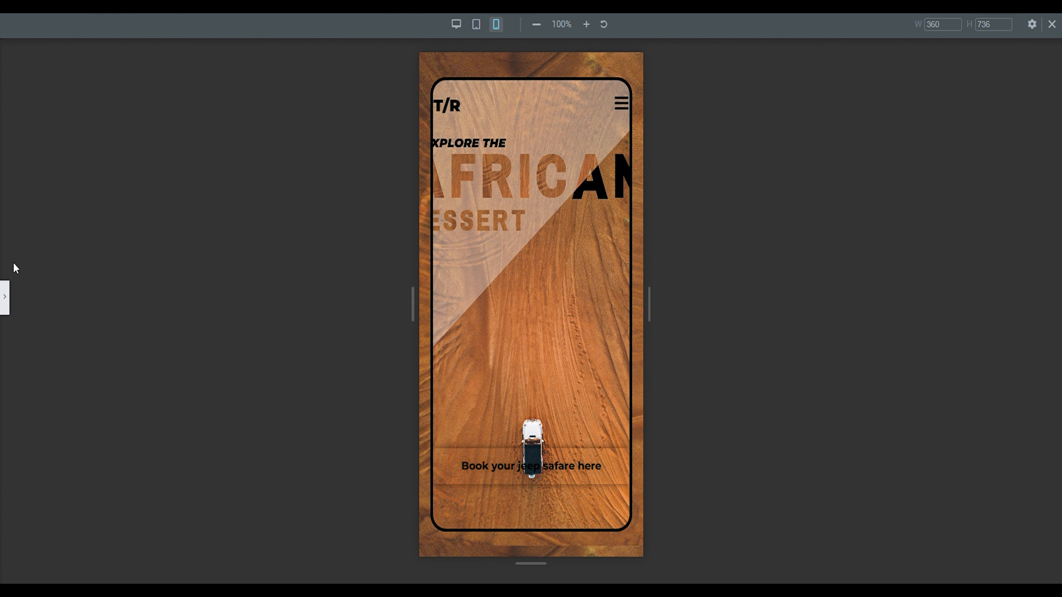
left_click(5, 297)
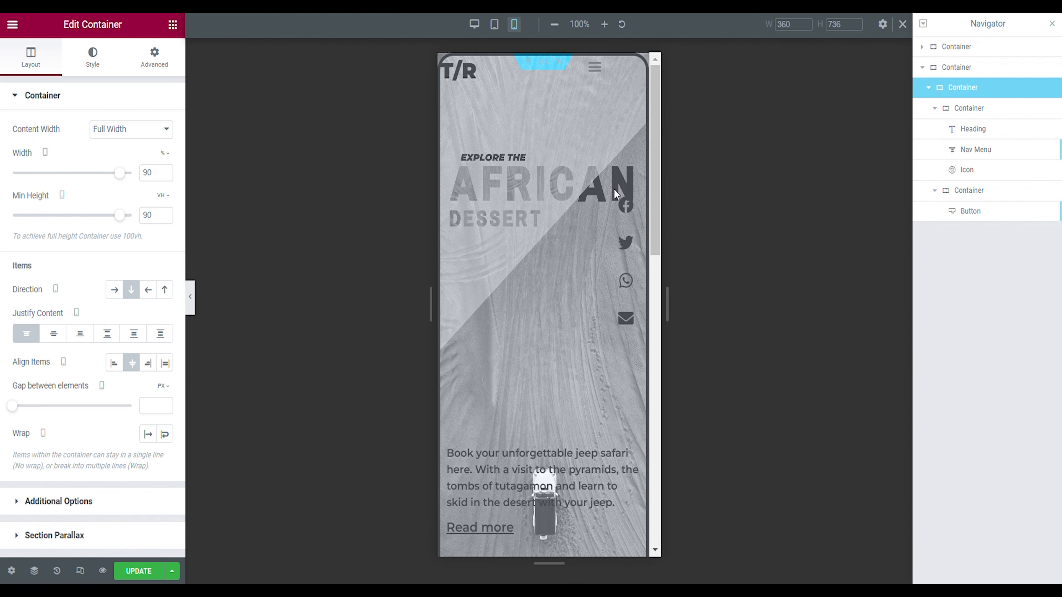
- Set the header container's mobile width to 90%
scroll(597, 198, "down", 10)
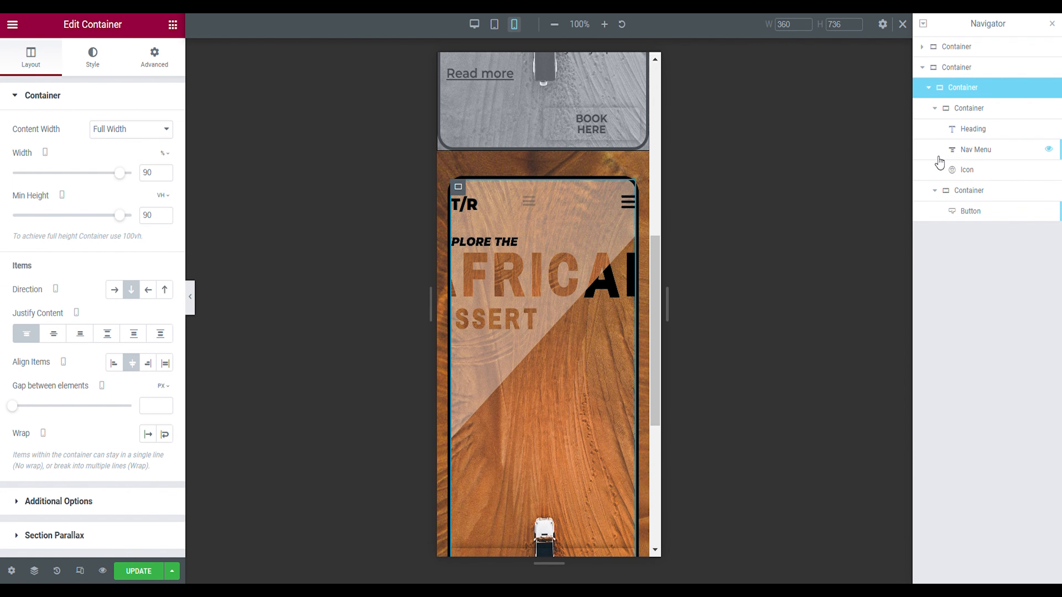
left_click(959, 112)
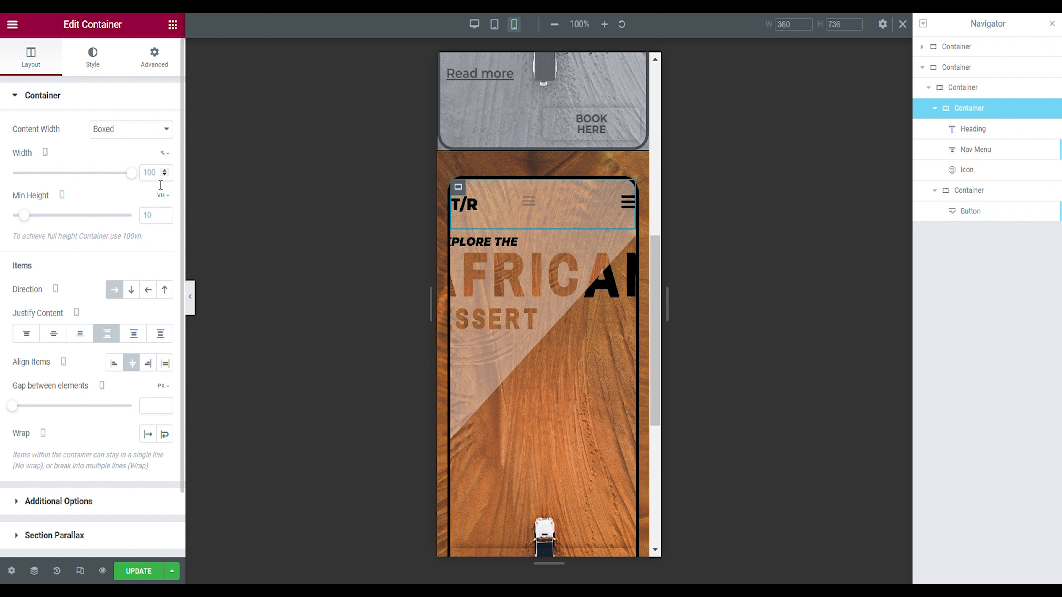
left_click(154, 178)
type("90")
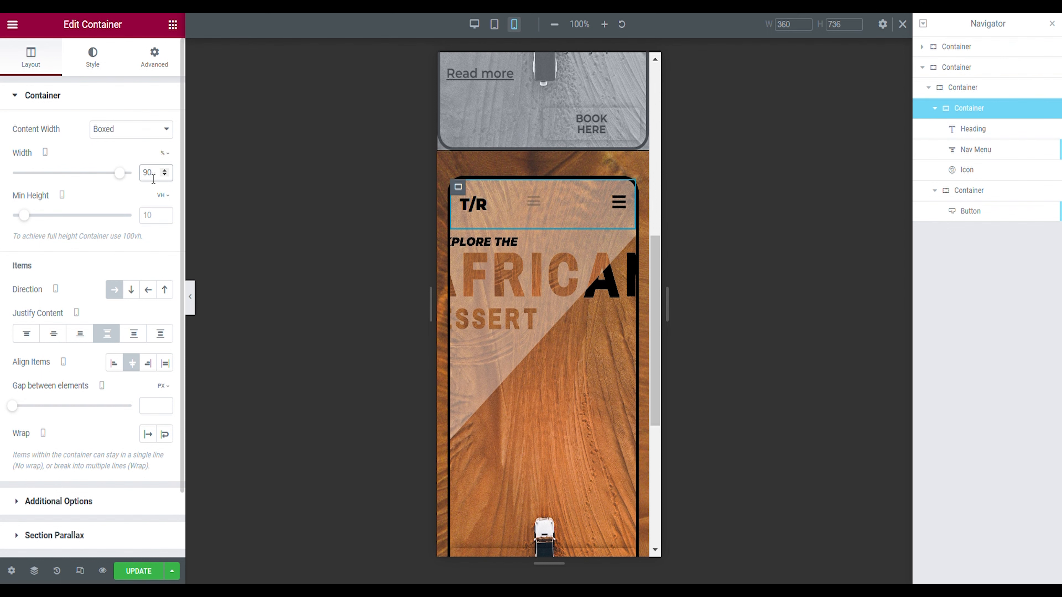
- Replace the rounded inner container's mobile background with the second African Dessert image in the media library
left_click(970, 88)
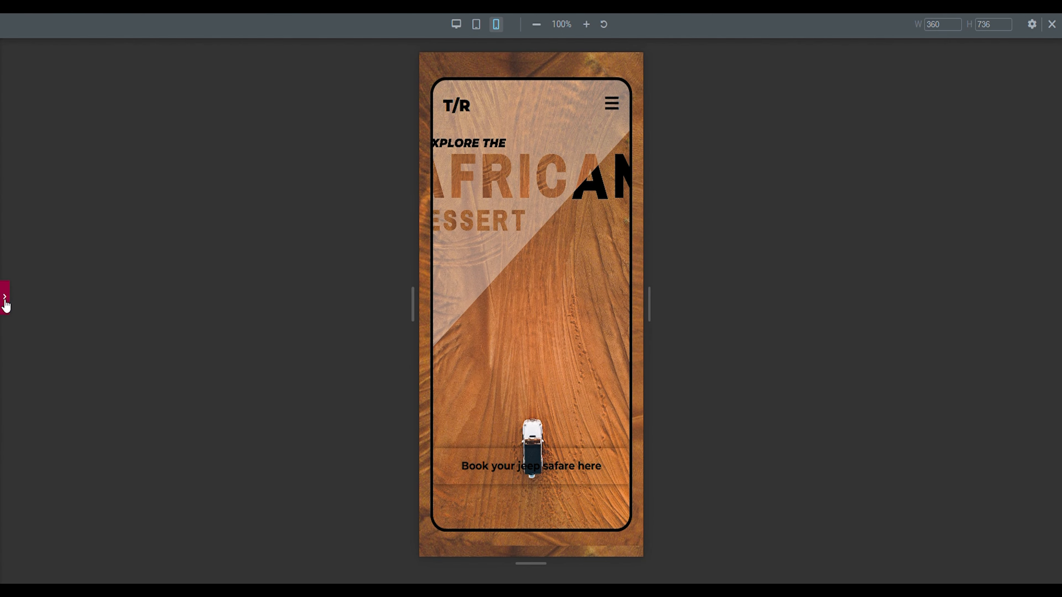
left_click(5, 297)
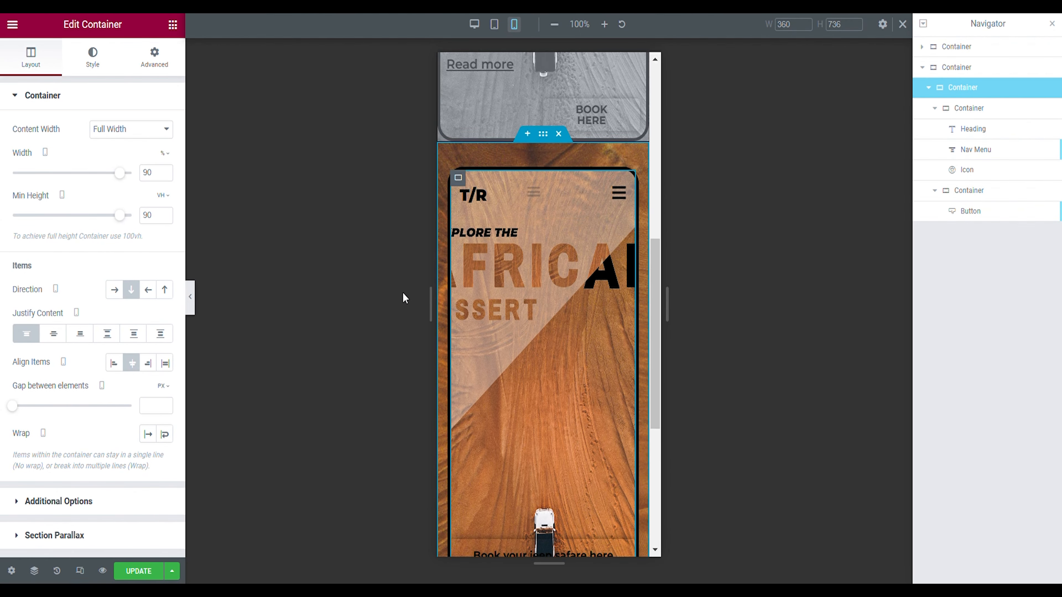
left_click_drag(651, 295, 649, 312)
left_click(92, 56)
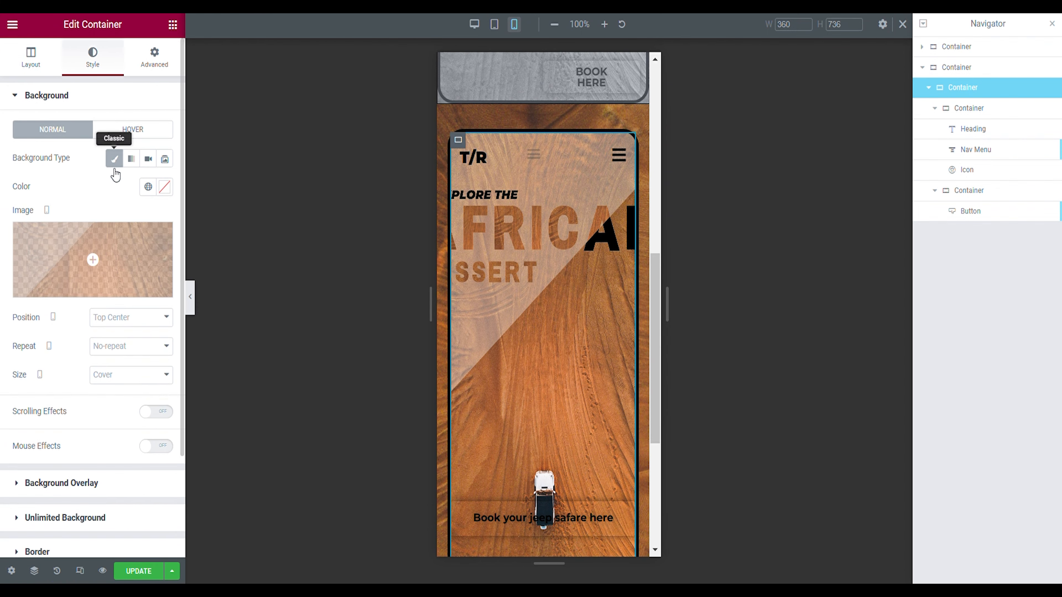
left_click(90, 256)
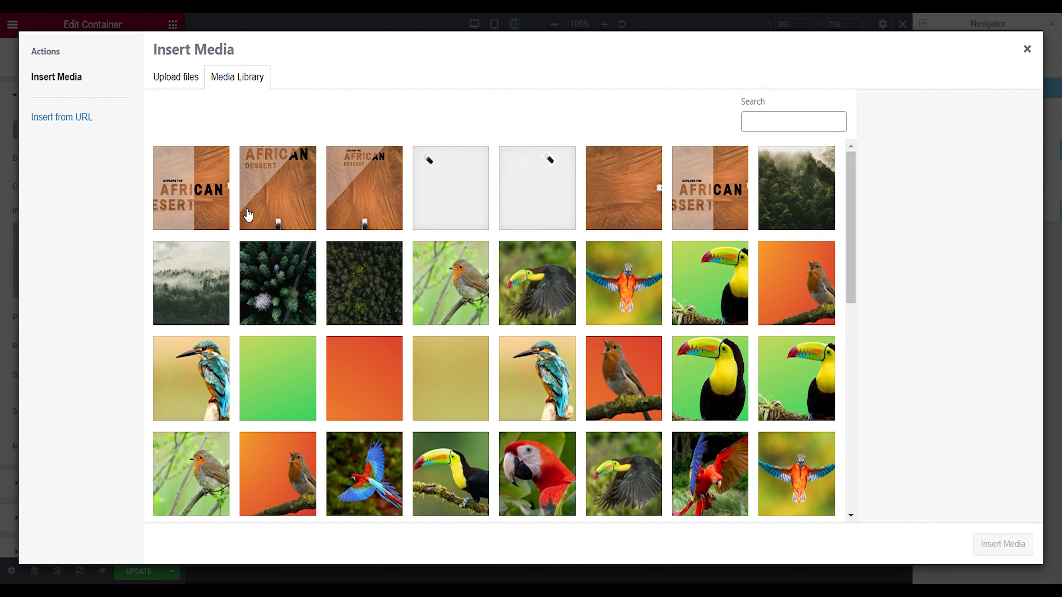
left_click(267, 206)
left_click(982, 537)
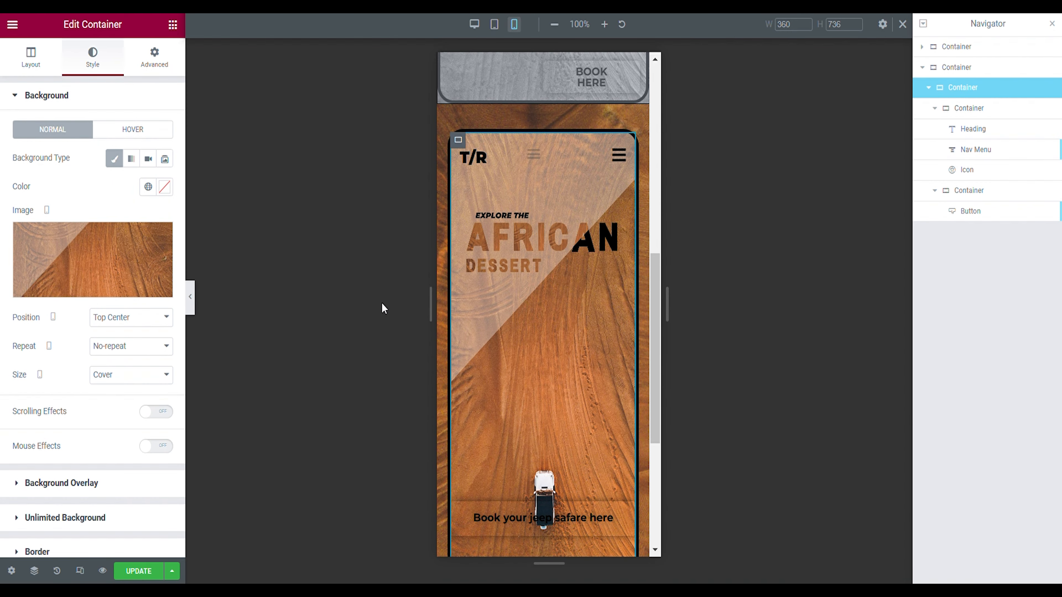
- Set the button container's mobile width to 90% and minimum height to 55 VH
left_click(950, 199)
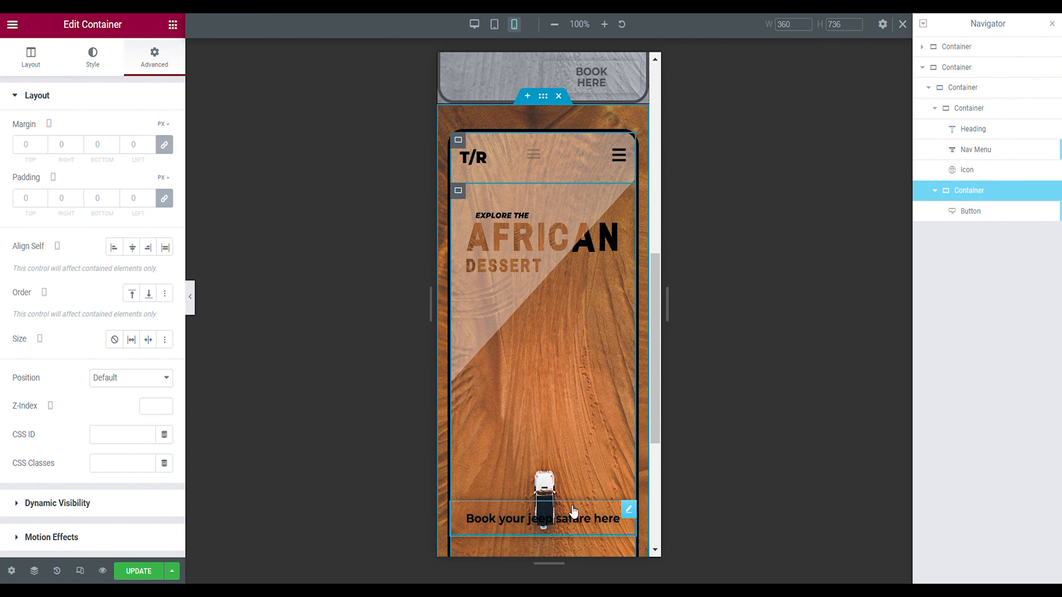
left_click(31, 58)
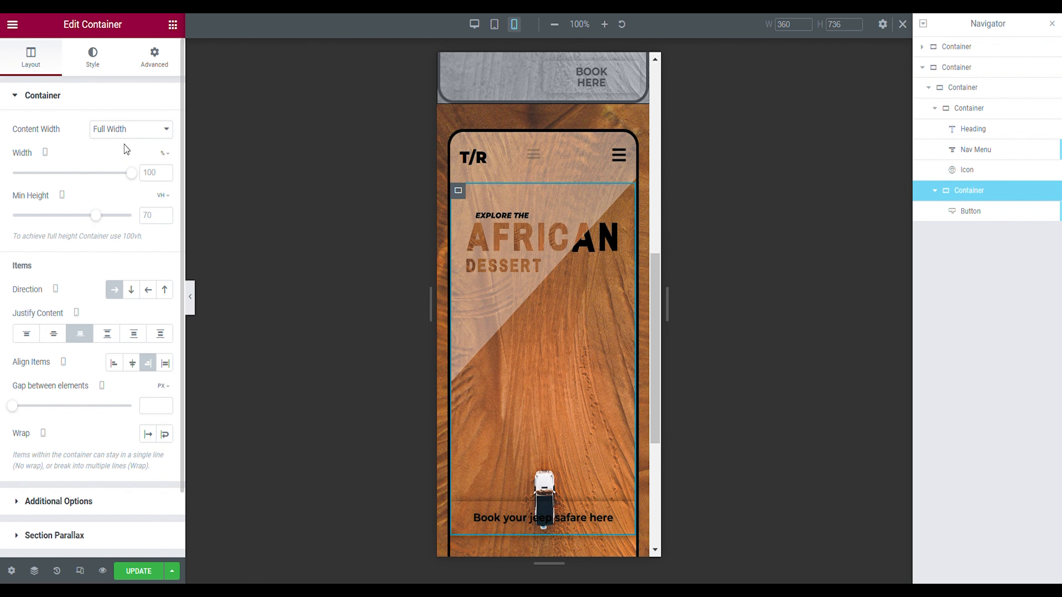
left_click(159, 175)
type("90")
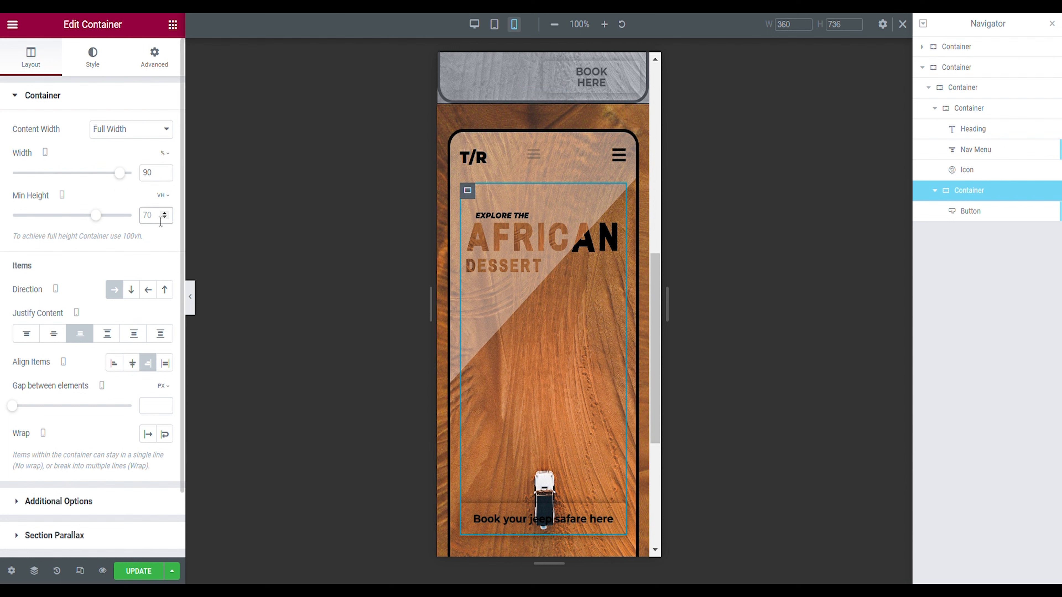
type("55")
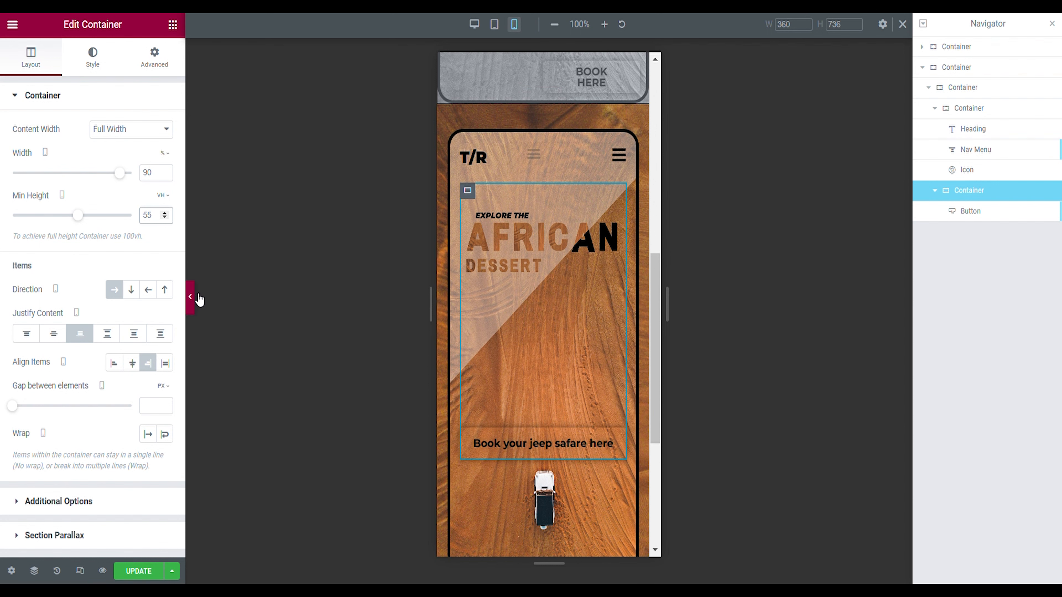
- Preview the hero section in the mobile, tablet and desktop layouts
left_click(190, 297)
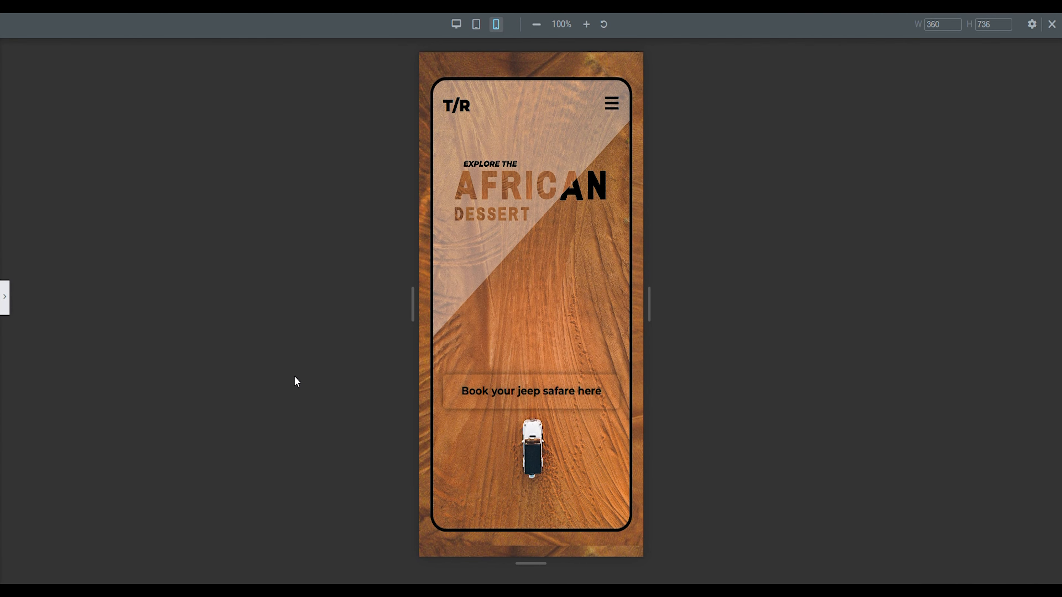
left_click(475, 24)
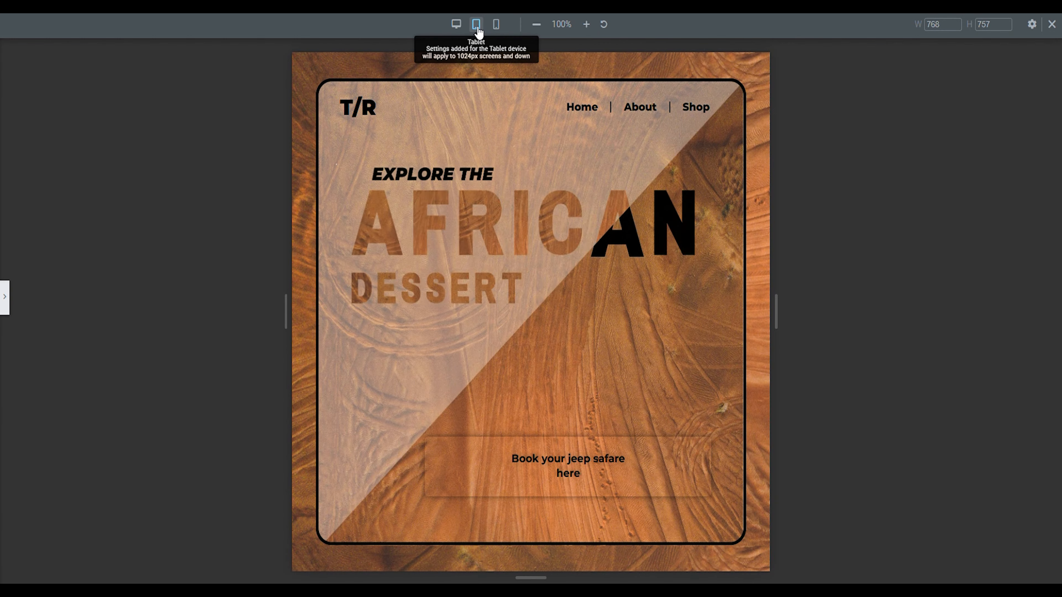
left_click(456, 25)
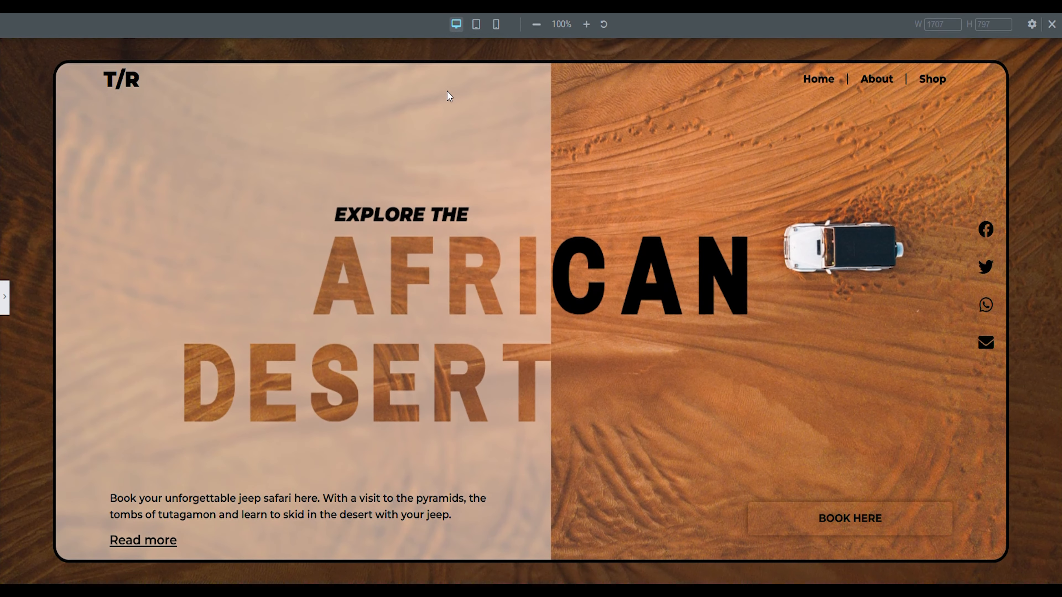
left_click(5, 297)
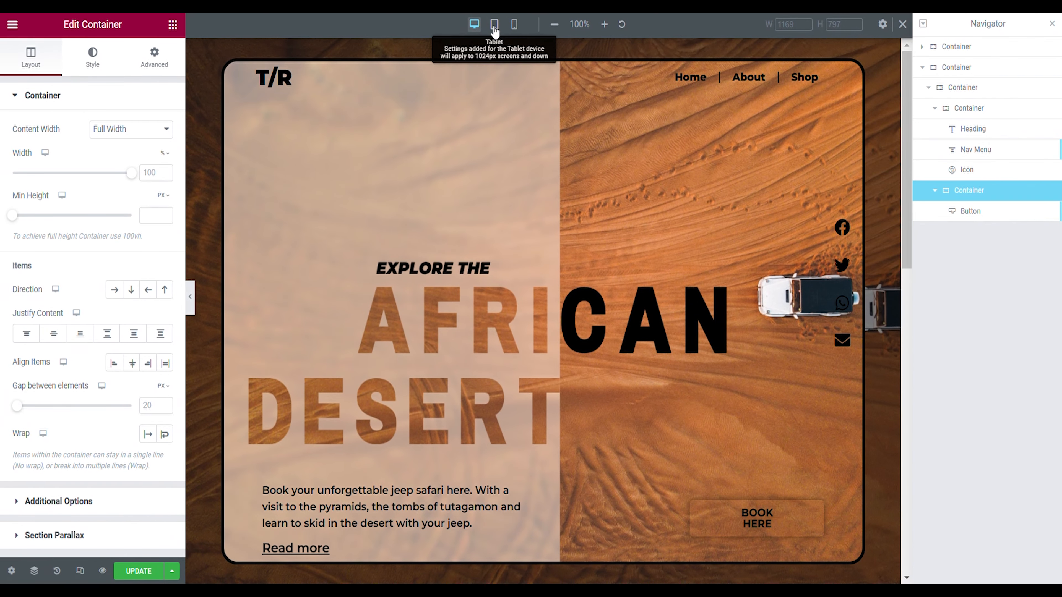
left_click(495, 25)
left_click(515, 24)
scroll(514, 251, "down", 3)
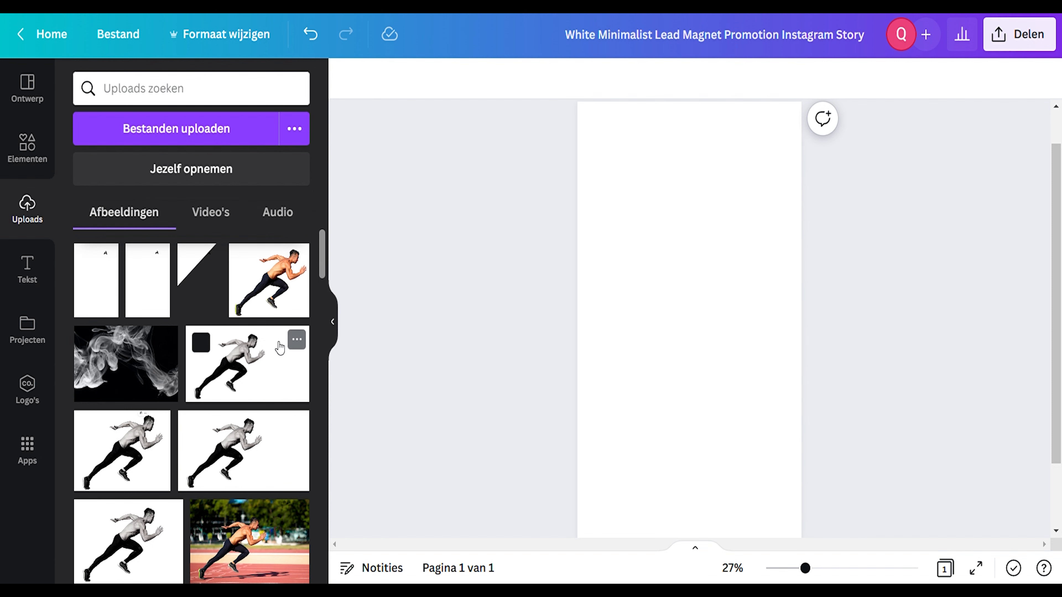
- Switch to Canva and fill the blank page with the uploaded portrait desert image of the jeep
scroll(288, 337, "down", 10)
scroll(271, 343, "down", 5)
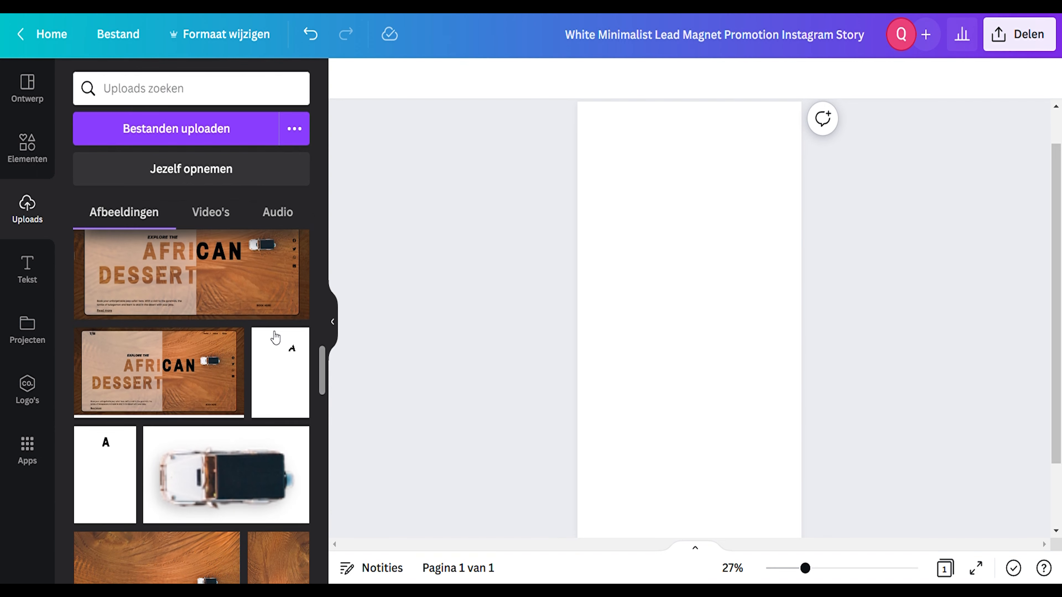
left_click_drag(261, 361, 657, 329)
left_click_drag(606, 258, 595, 290)
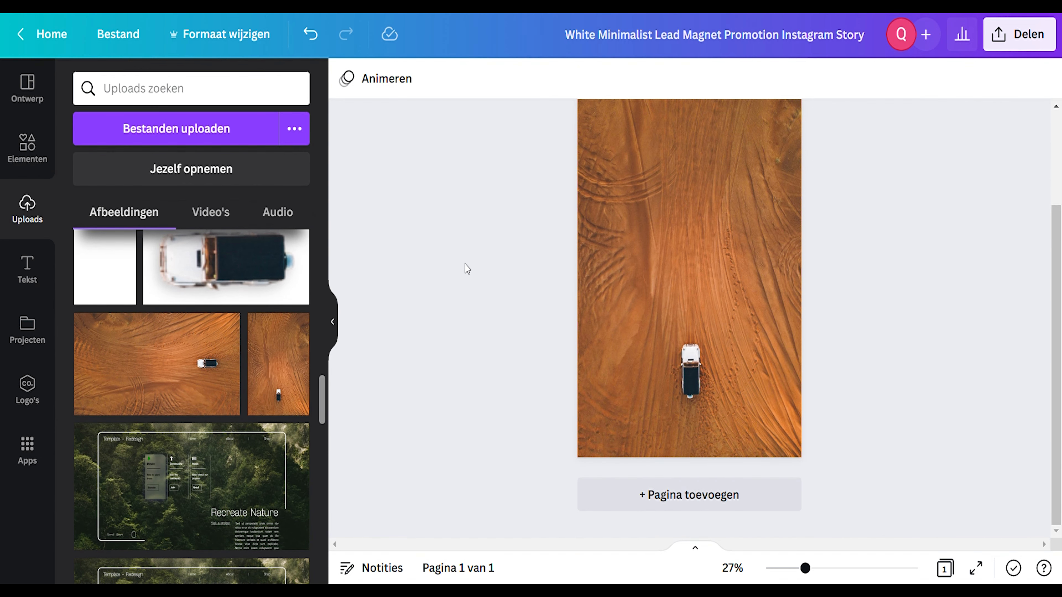
scroll(469, 268, "up", 3)
scroll(446, 235, "down", 2)
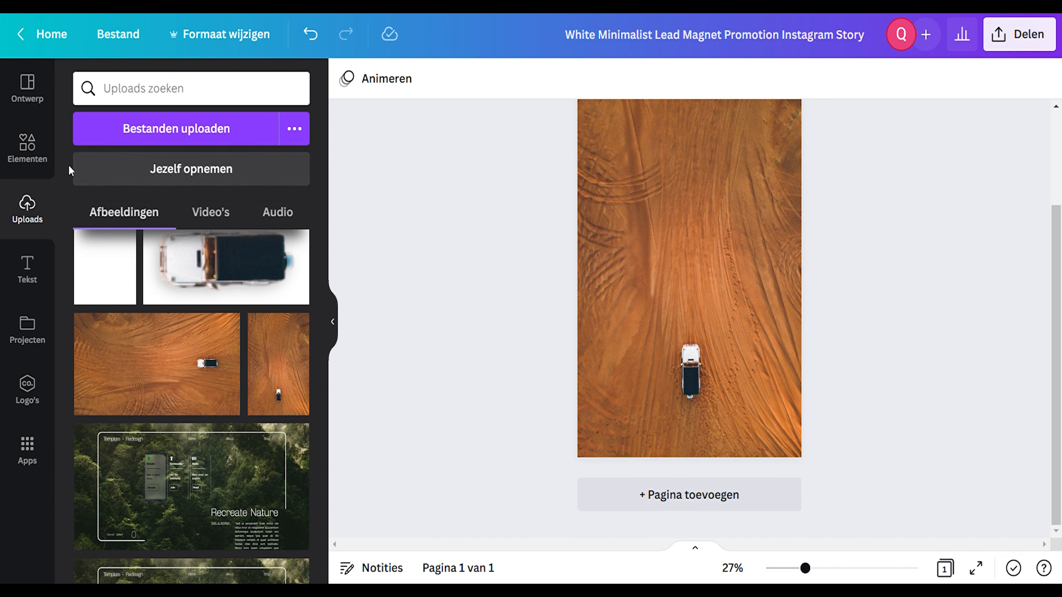
- Enlarge the AFRICAN letter frames as a group and move them higher on the page
left_click(35, 165)
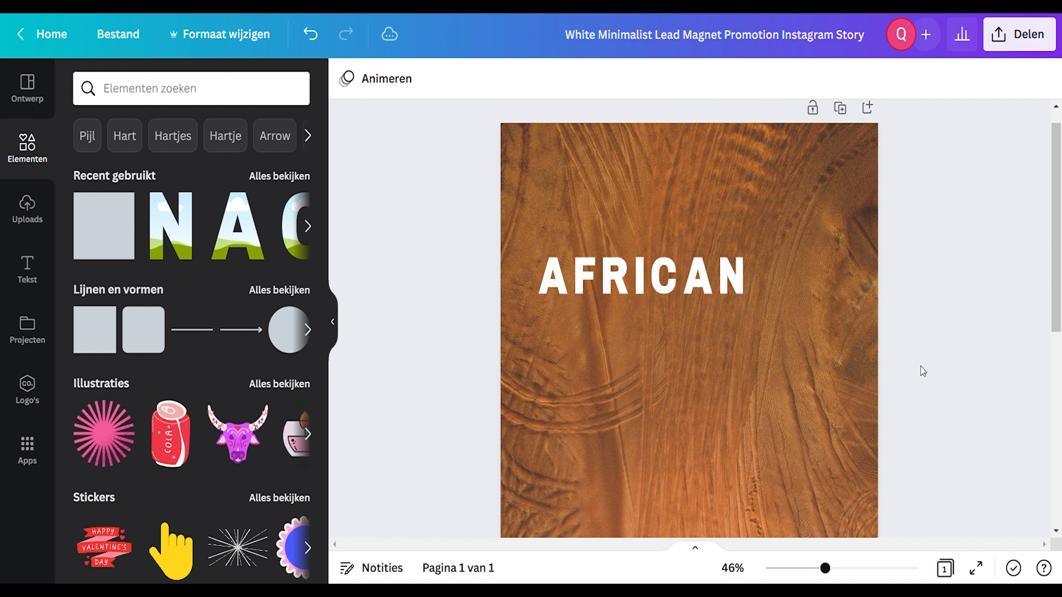
left_click_drag(527, 271, 746, 280)
left_click_drag(547, 264, 513, 260)
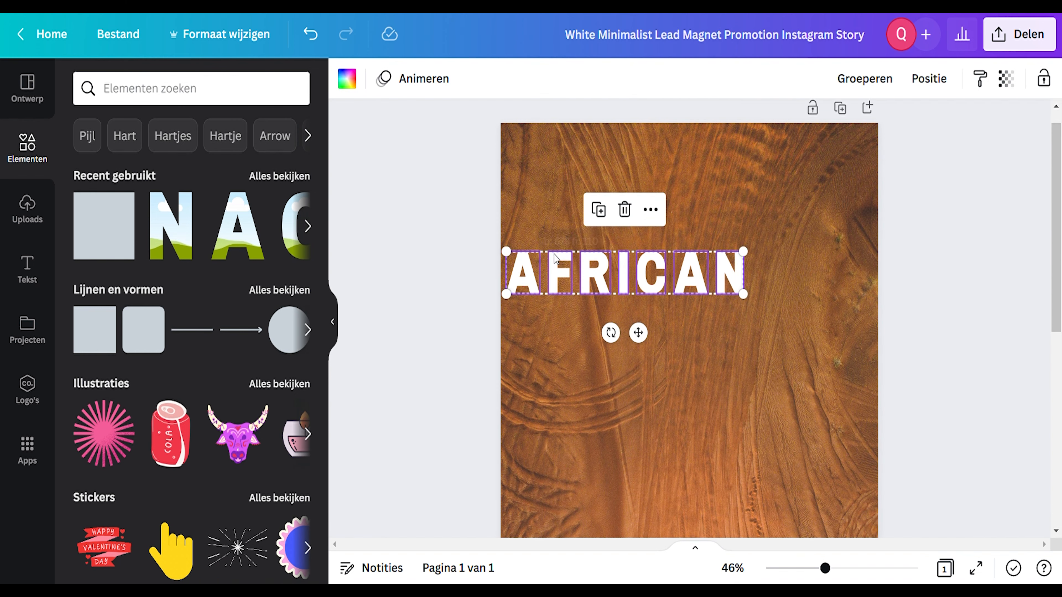
left_click_drag(599, 279, 616, 243)
left_click(908, 237)
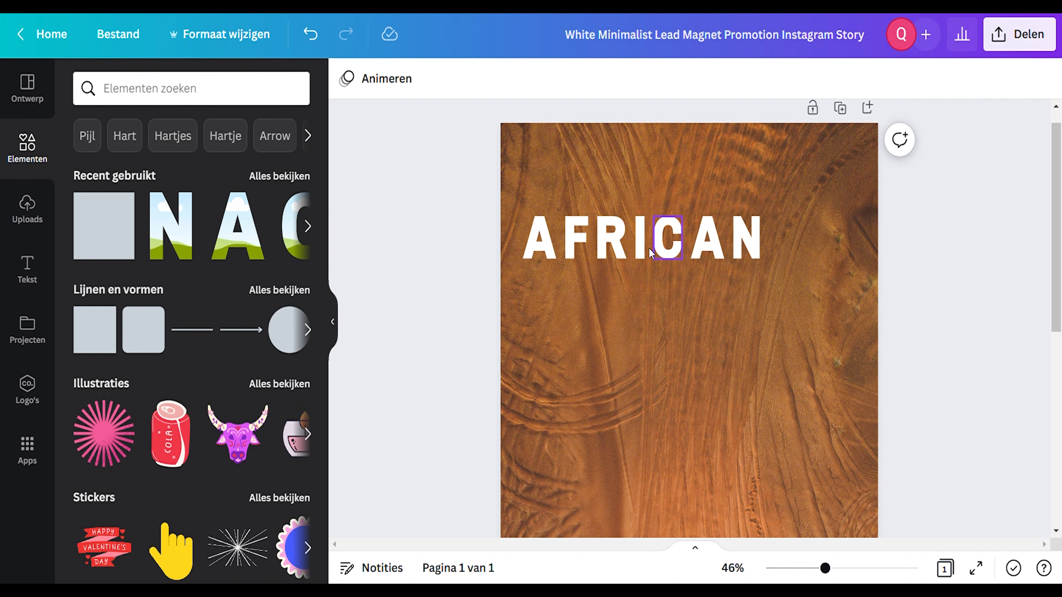
- Shift the final N away from the word, and space all the AFRICAN letter frames evenly horizontally
left_click(621, 258)
left_click_drag(810, 234, 534, 236)
left_click(930, 79)
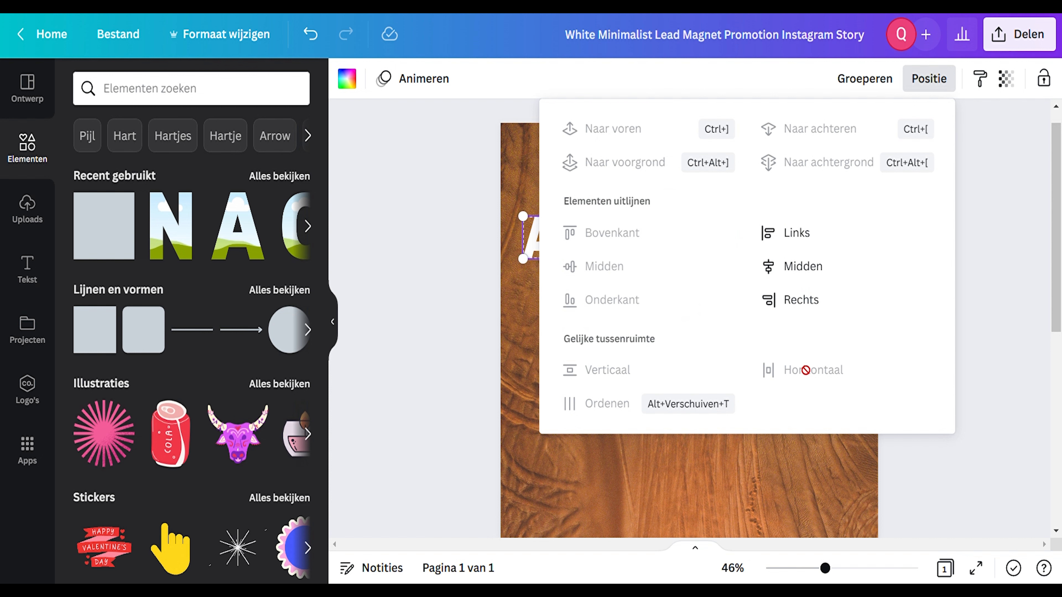
left_click(760, 268)
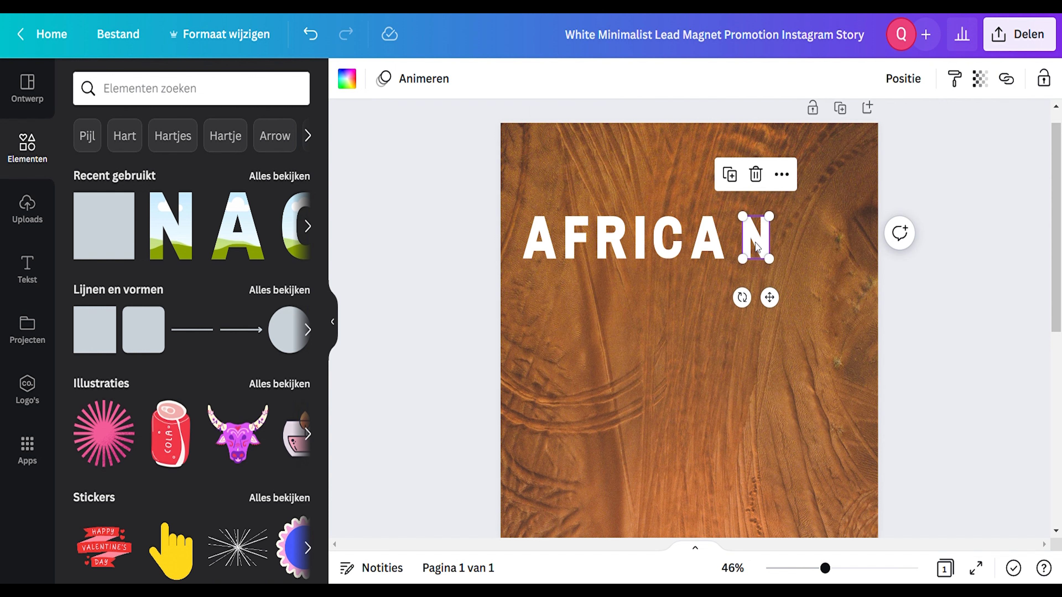
left_click(813, 247)
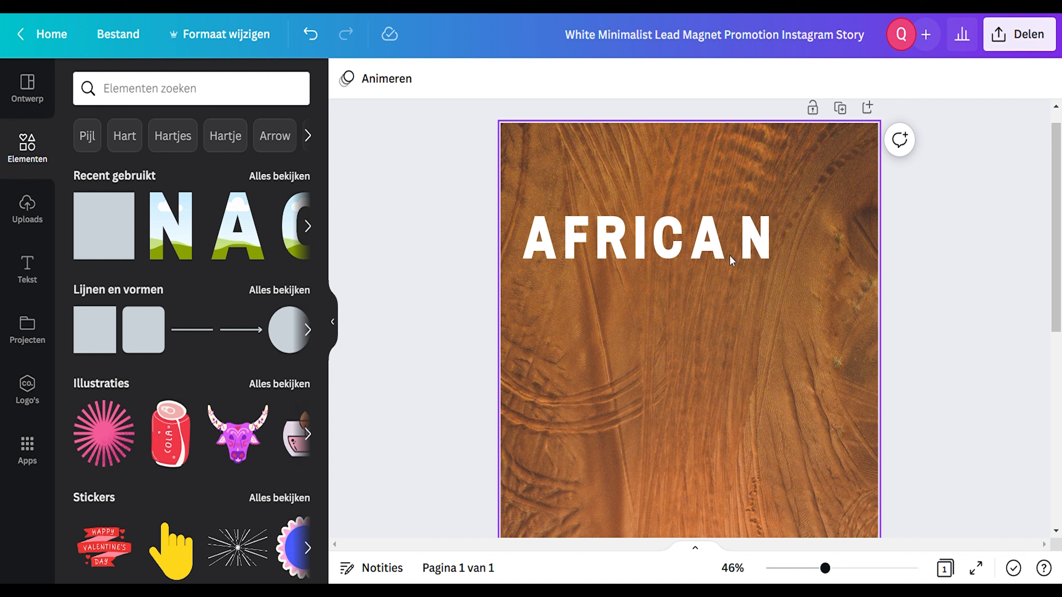
key("ctrl+a")
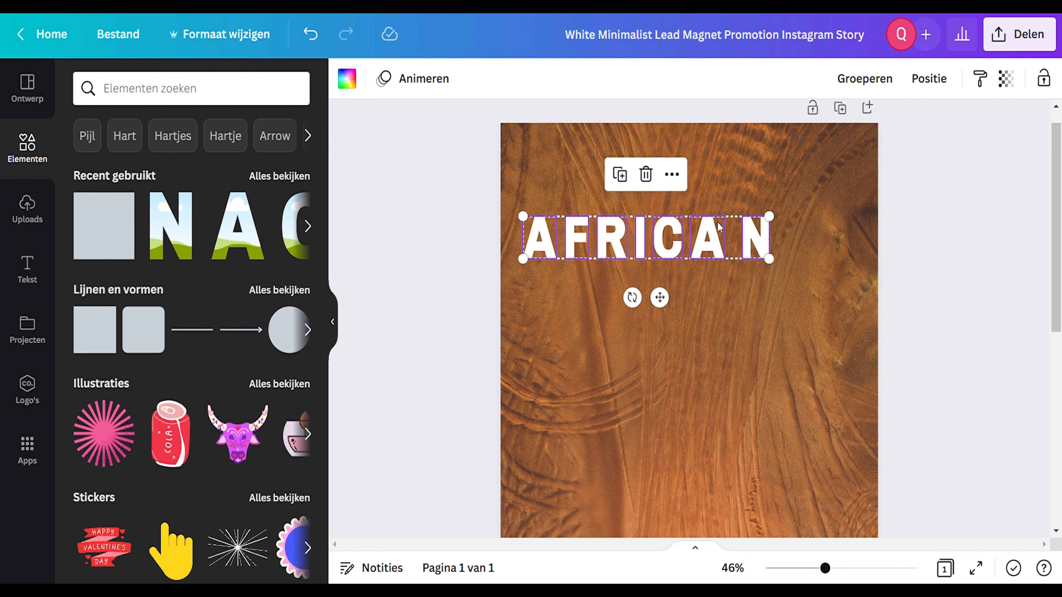
left_click(935, 86)
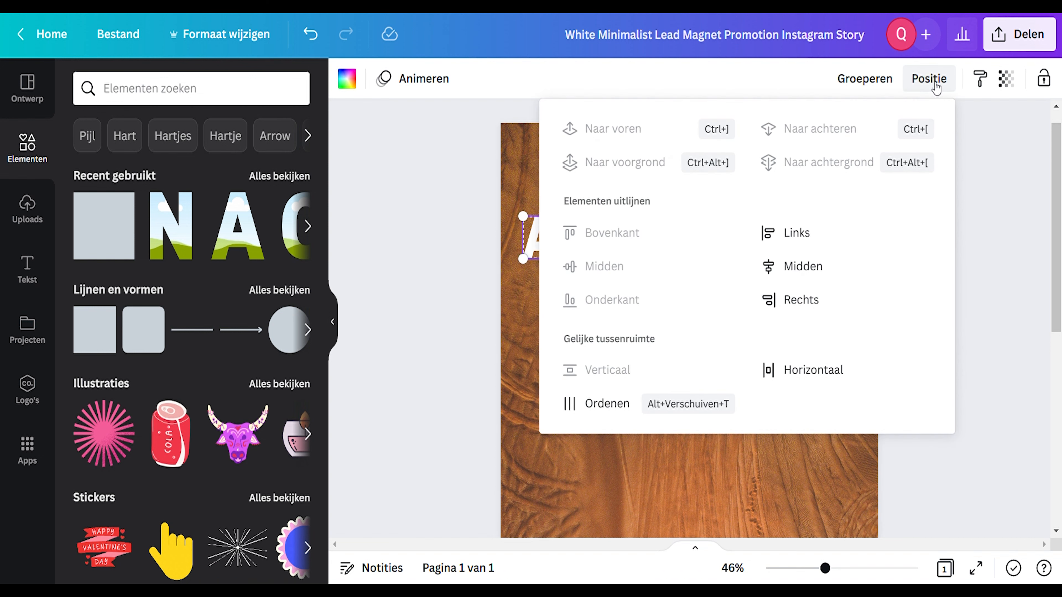
left_click(804, 375)
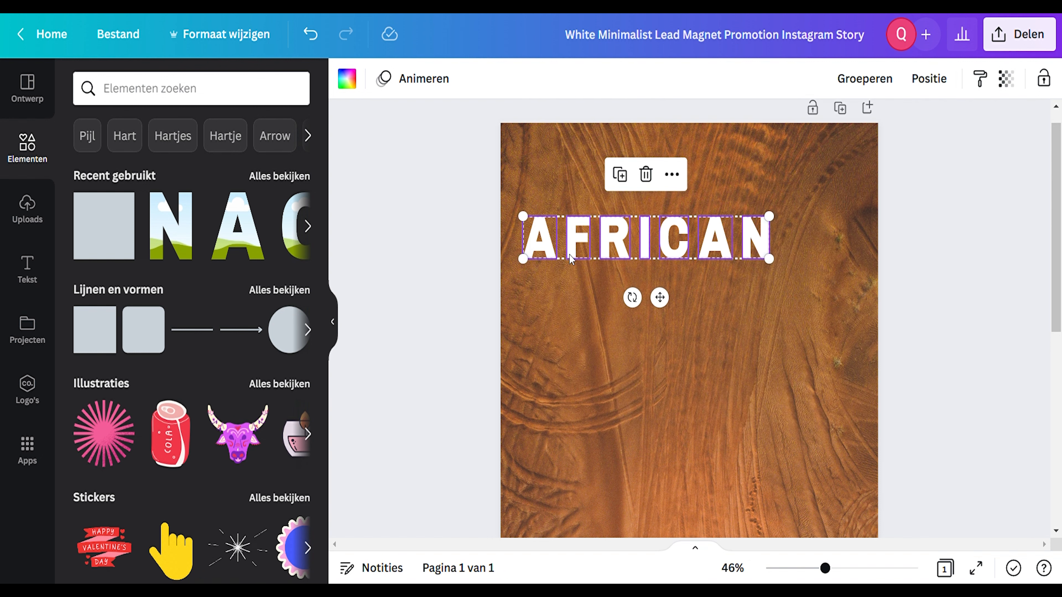
left_click(924, 238)
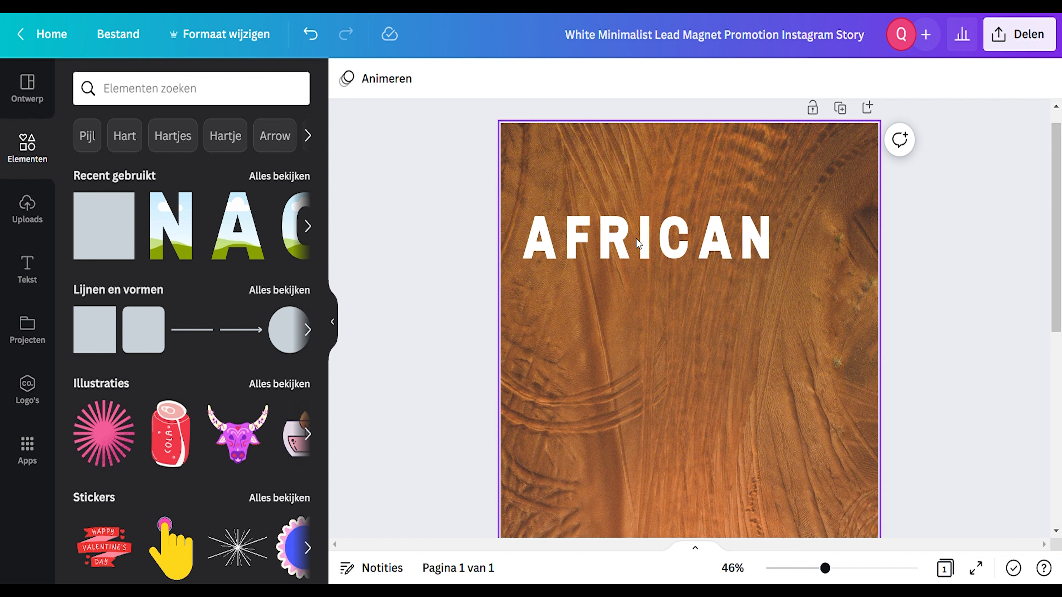
- Fill the first letter A frame with the uploaded portrait desert jeep image
left_click(530, 245)
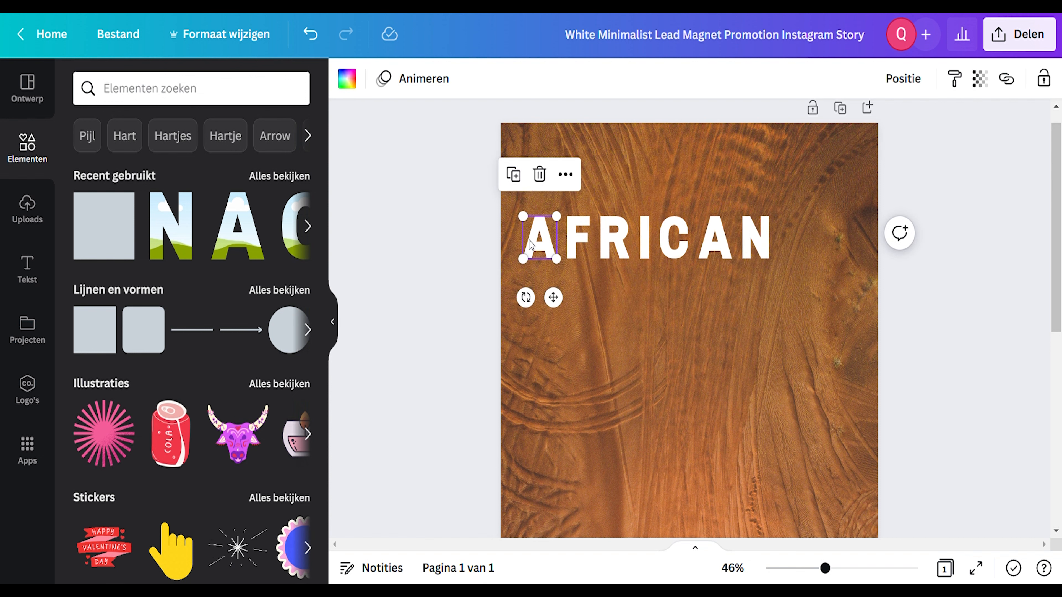
left_click(27, 208)
scroll(135, 237, "down", 5)
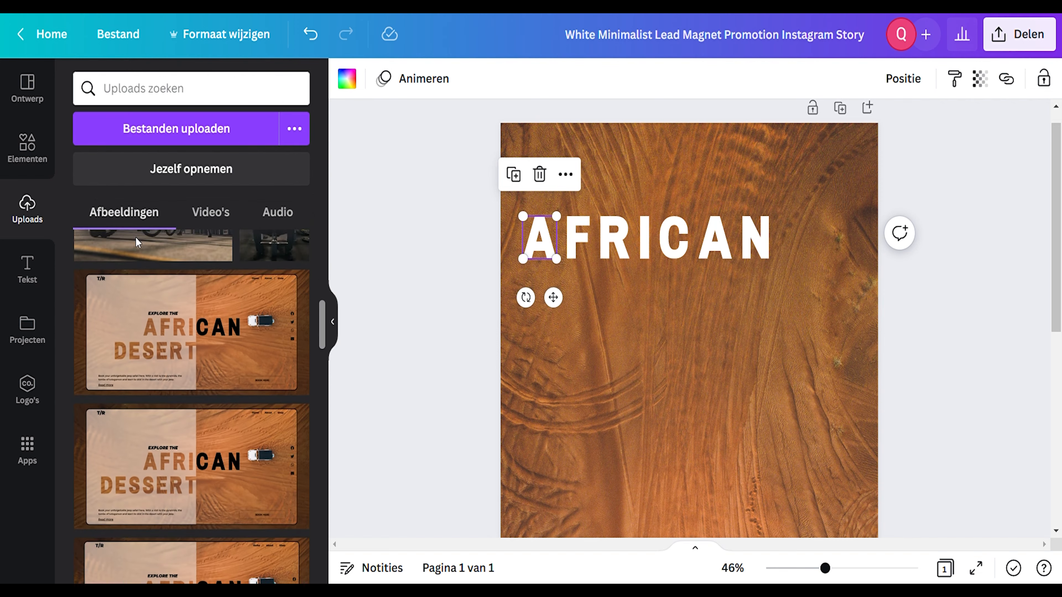
scroll(135, 236, "down", 5)
left_click_drag(158, 464, 540, 251)
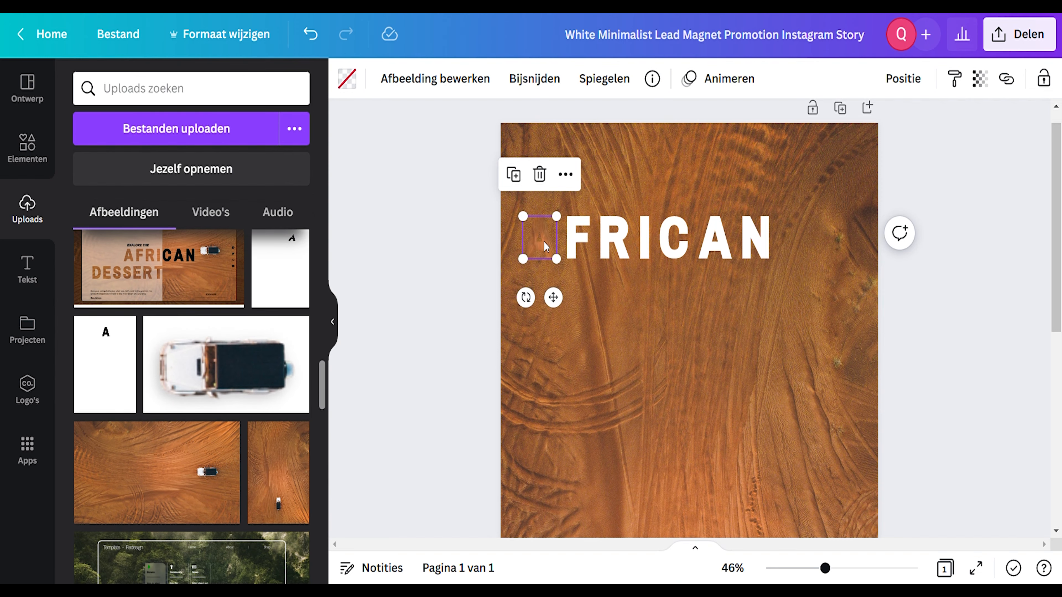
- Scale the image inside the A frame to the full page size so it lines up with the background
double_click(546, 247)
left_click_drag(523, 210, 501, 174)
left_click_drag(557, 265, 856, 594)
scroll(913, 429, "down", 5)
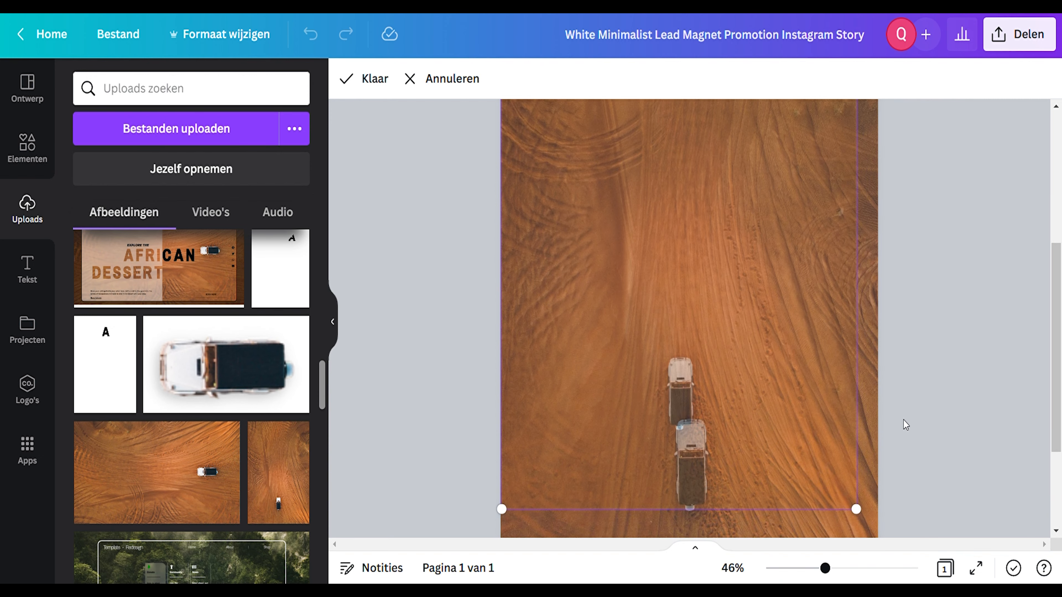
left_click_drag(856, 522, 878, 558)
scroll(697, 260, "up", 5)
left_click(987, 362)
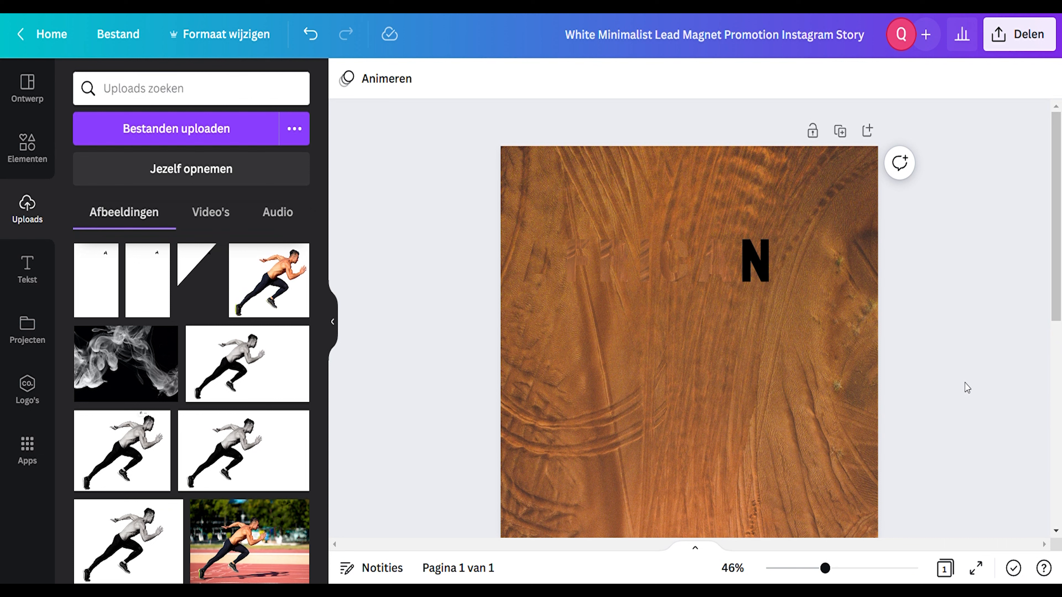
- Add a square shape over the letters and rotate it into a diamond
left_click(35, 163)
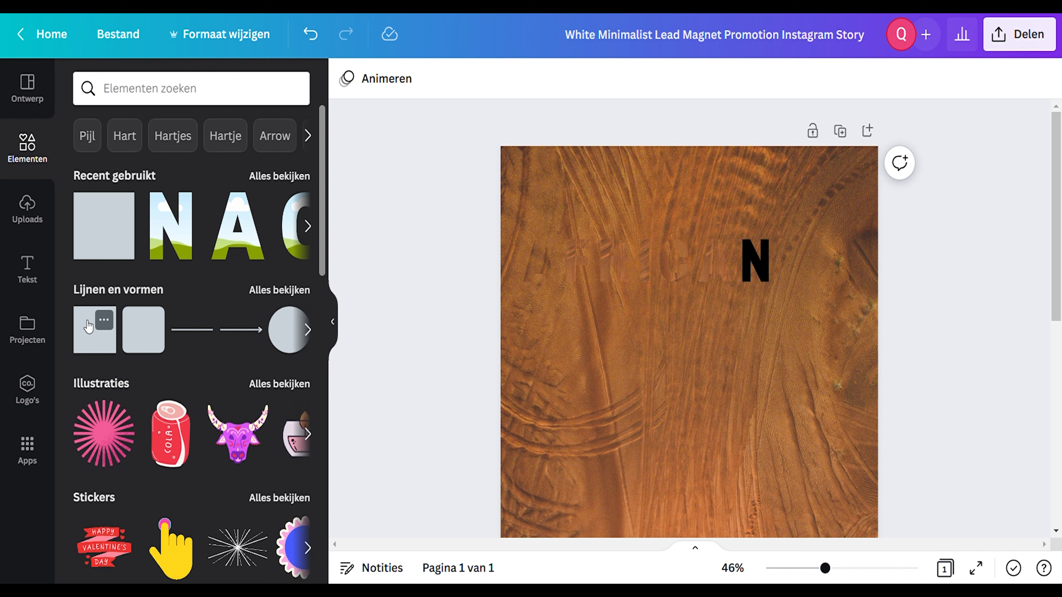
left_click_drag(89, 326, 601, 241)
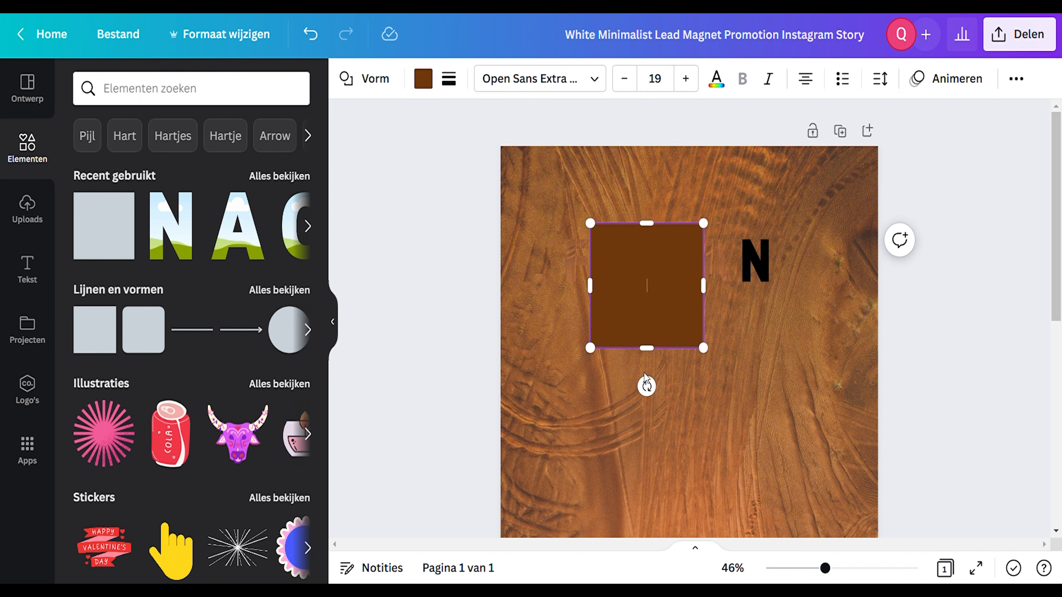
left_click_drag(647, 387, 728, 368)
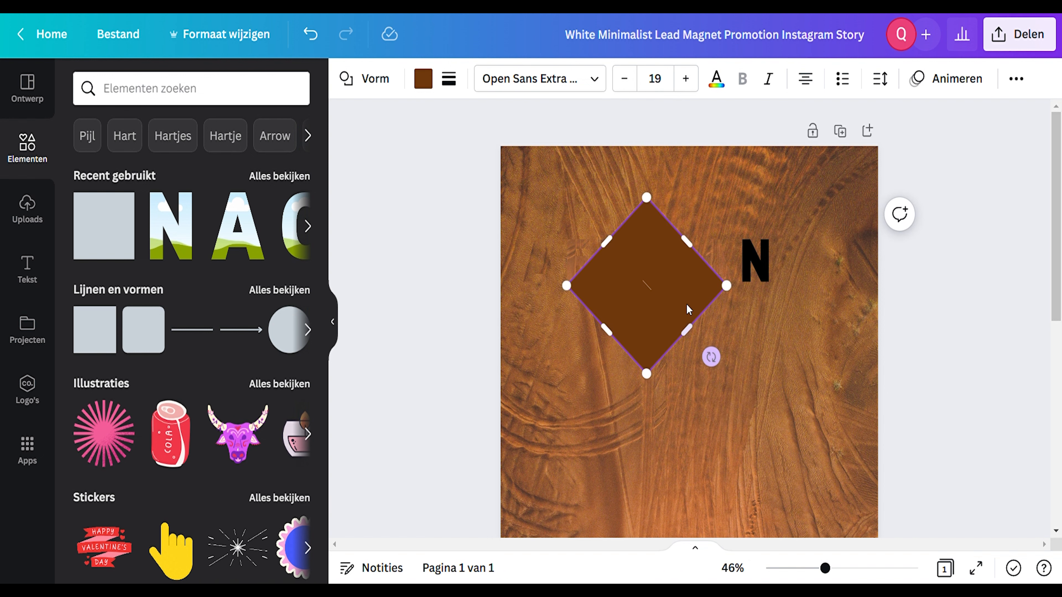
- Colour the rotated square white and enlarge it so its edge crosses the page diagonally, covering the upper-left half
left_click(424, 80)
left_click(251, 163)
left_click_drag(632, 303, 785, 164)
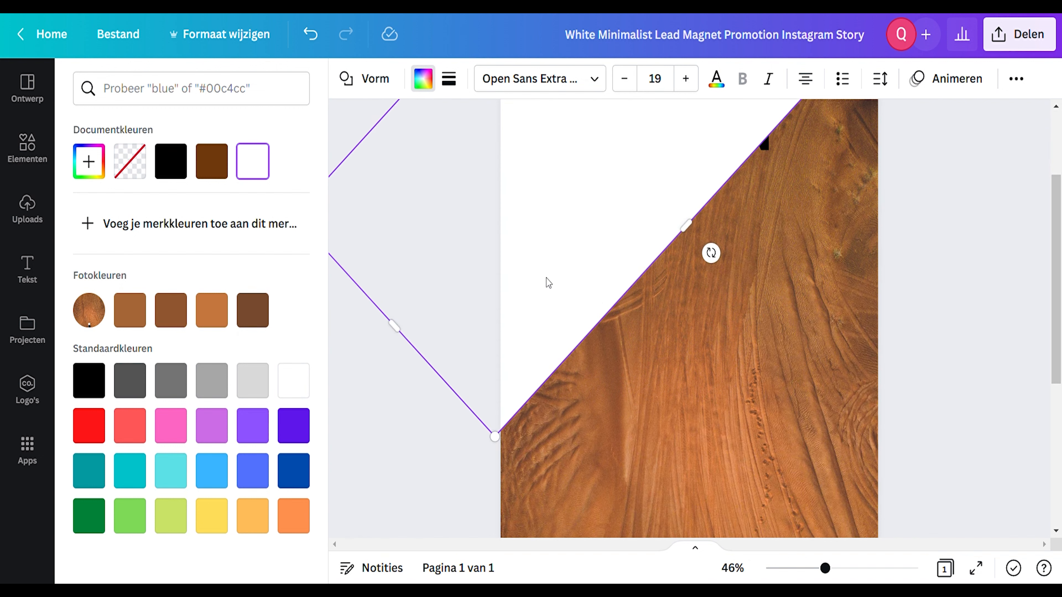
scroll(548, 282, "up", 3)
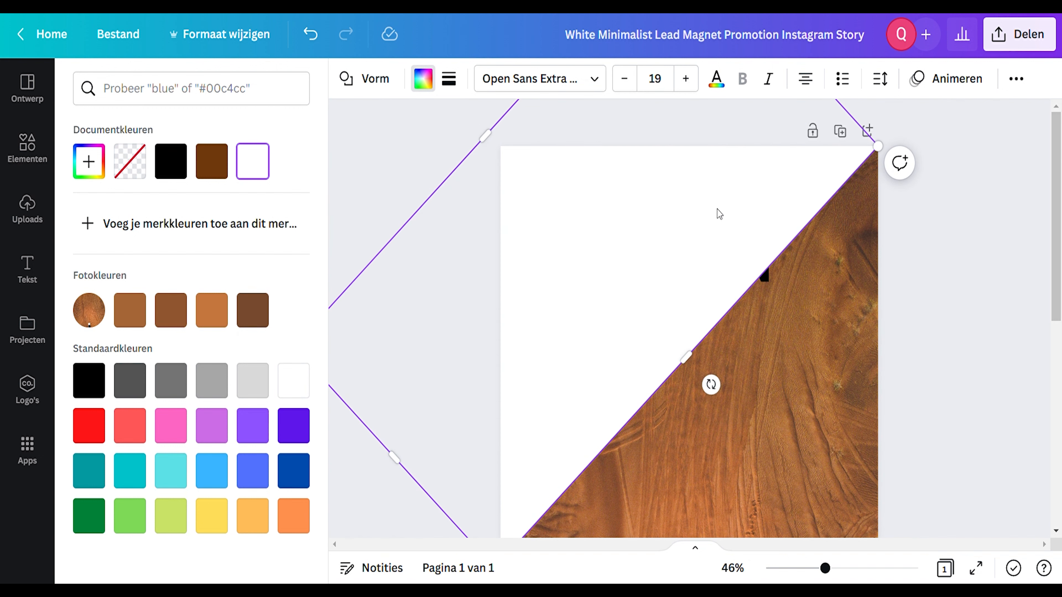
- Set the white diagonal shape's transparency to 54
left_click(567, 237)
left_click(1019, 82)
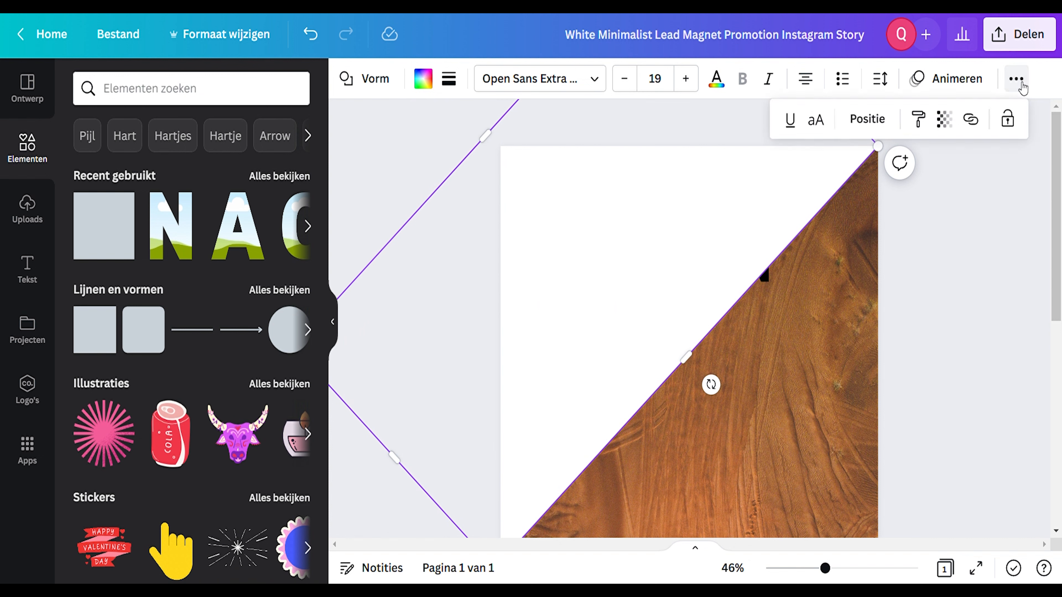
left_click(945, 125)
left_click(929, 161)
type("54")
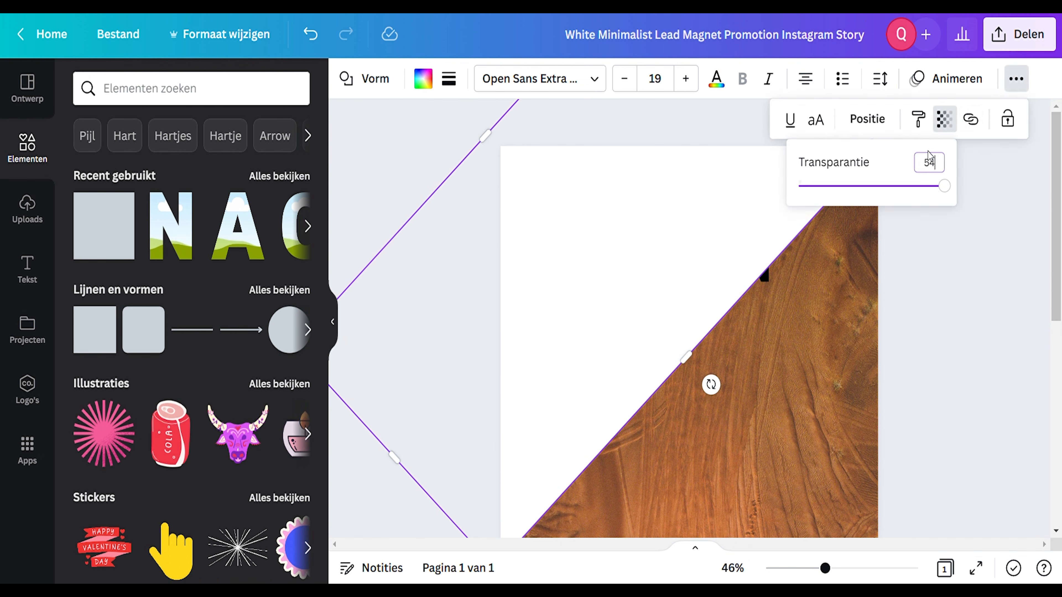
key("Return")
left_click(1016, 78)
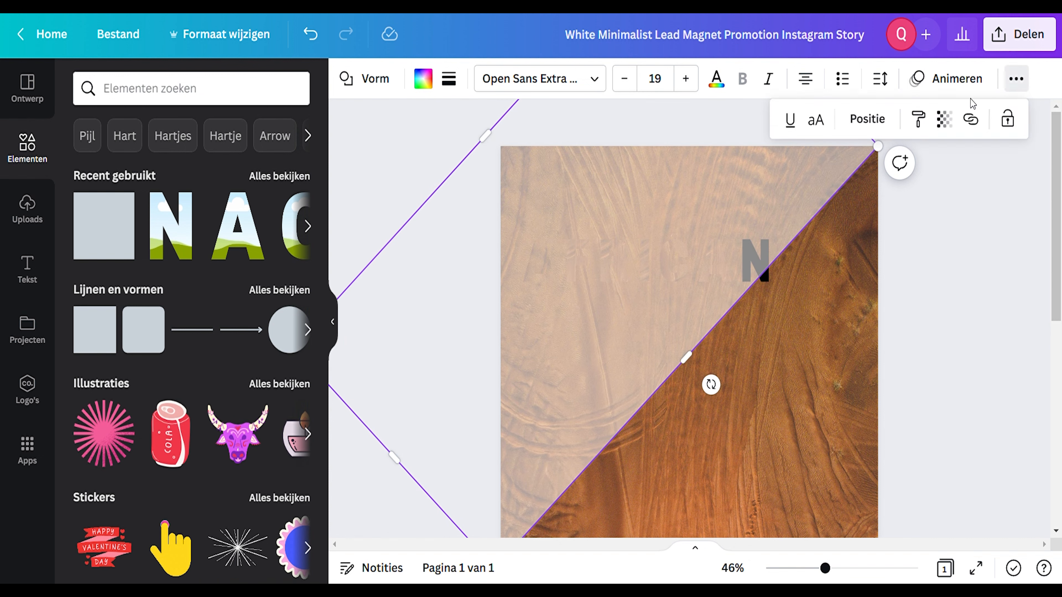
- Send the translucent white diagonal shape backward so it sits behind the AFRICAN letters
left_click(886, 123)
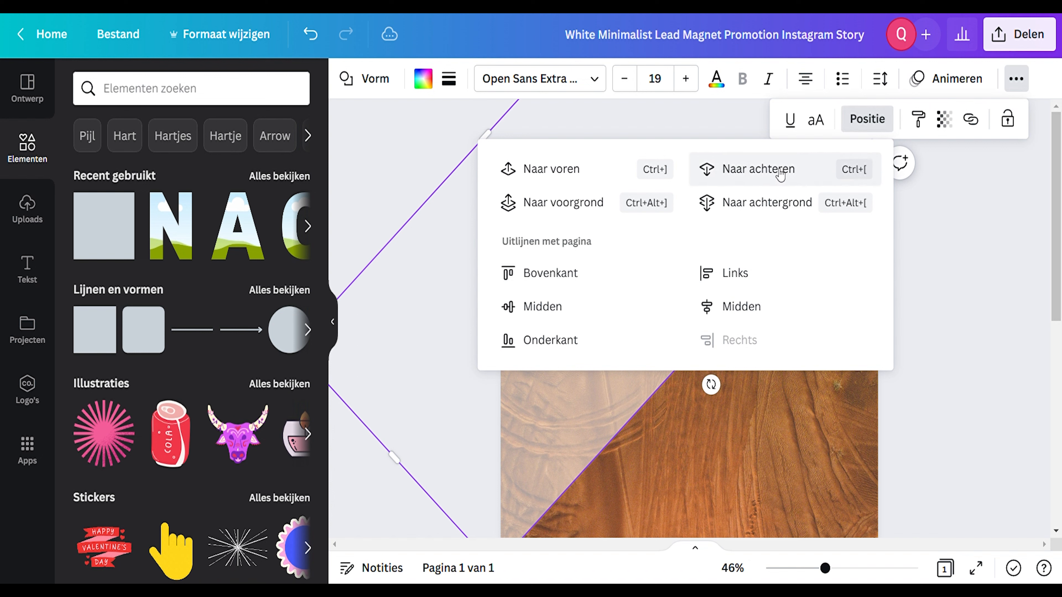
left_click(781, 174)
left_click(923, 276)
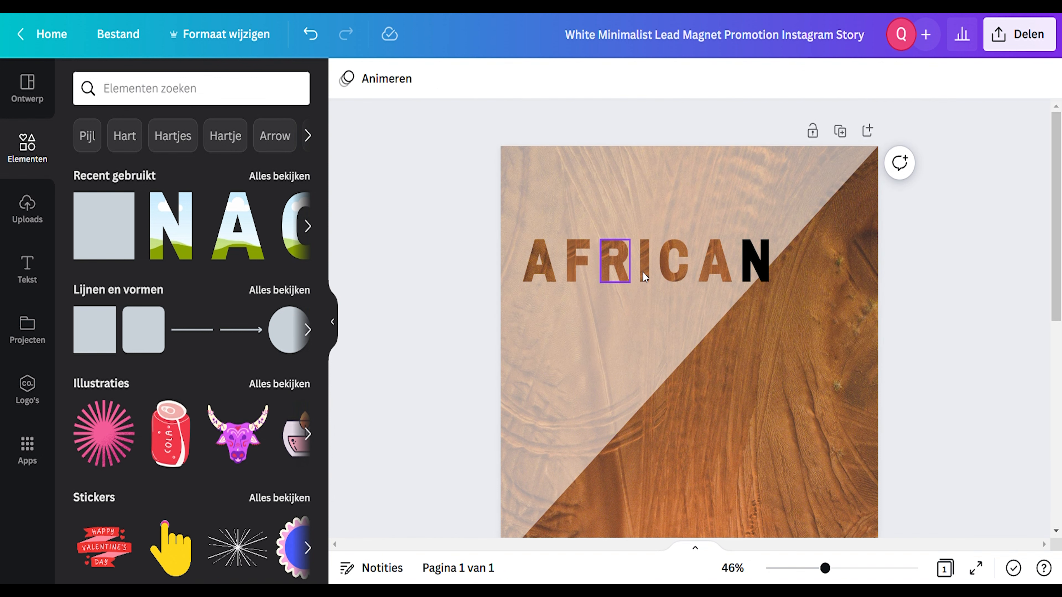
- Shift the AFRICAN letters right and slightly down so the second A straddles the diagonal edge, keeping the overlay in place
left_click_drag(552, 261, 605, 275)
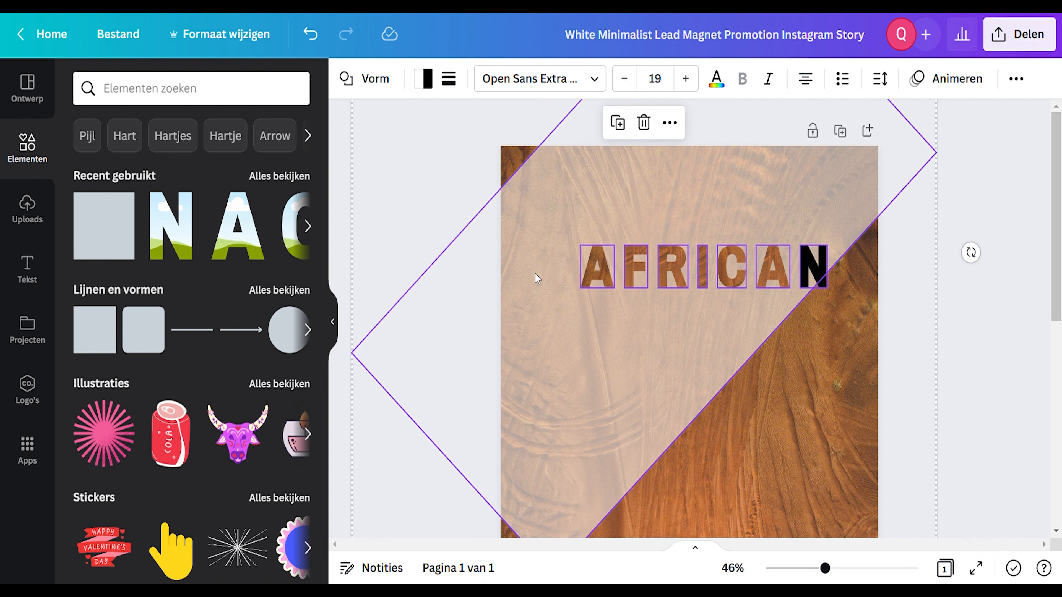
left_click(960, 351)
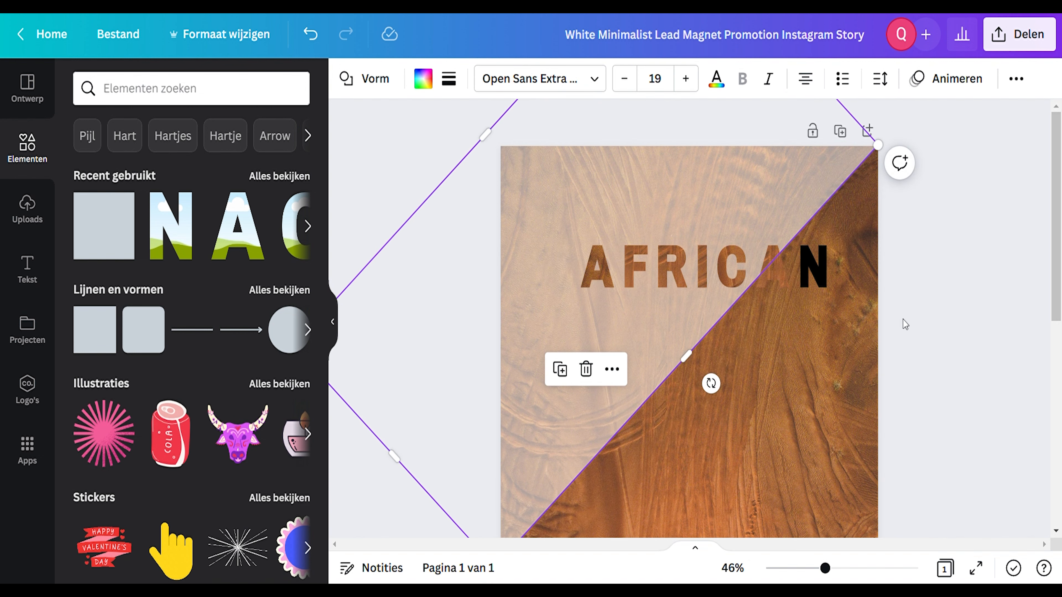
left_click(953, 291)
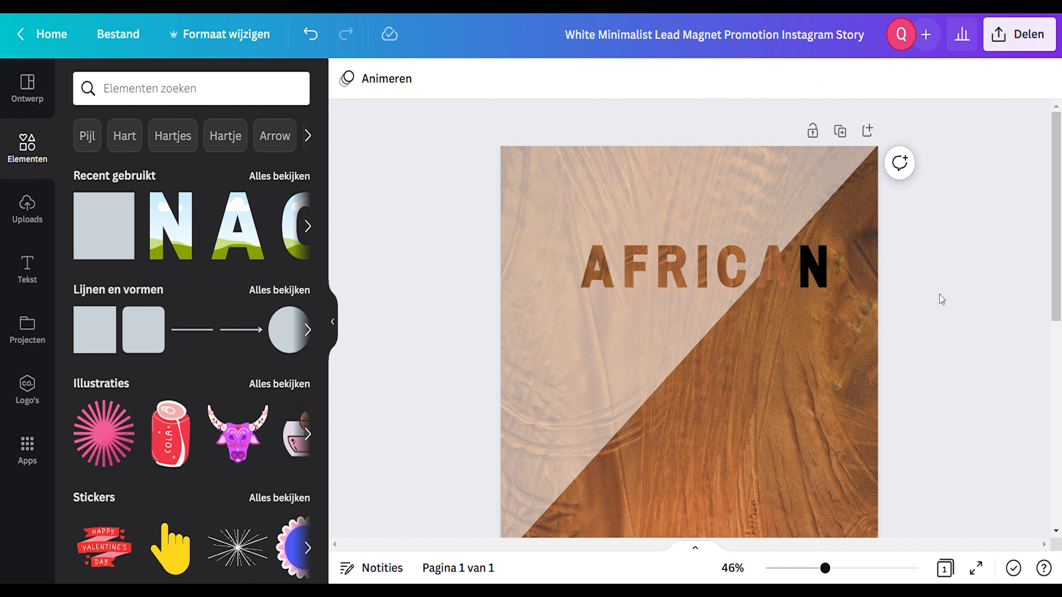
left_click_drag(601, 265, 604, 266)
key("ctrl+z")
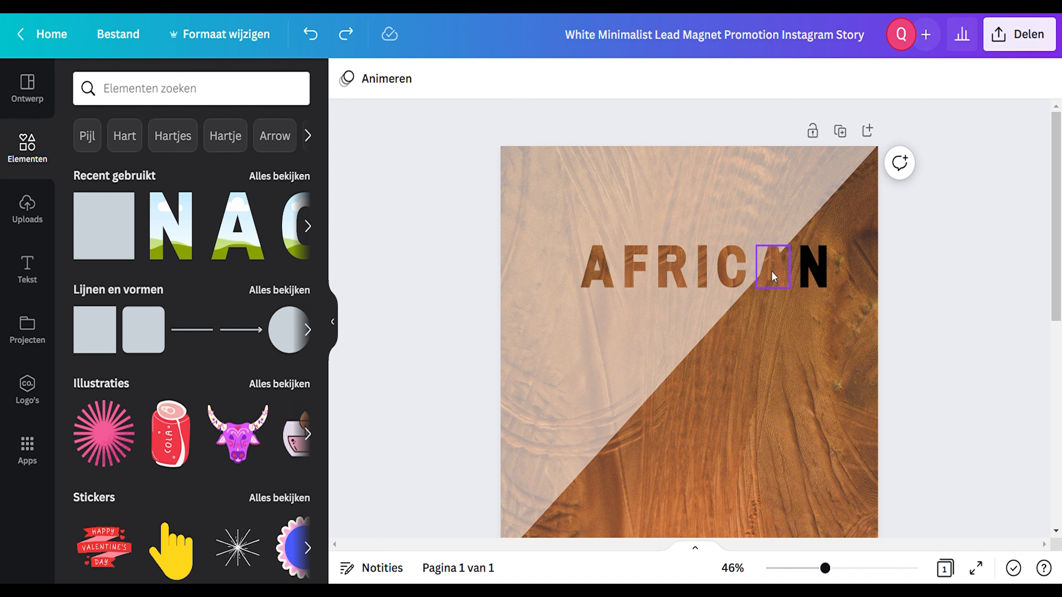
- Copy the second A of AFRICAN onto a new blank page 2
left_click(771, 278)
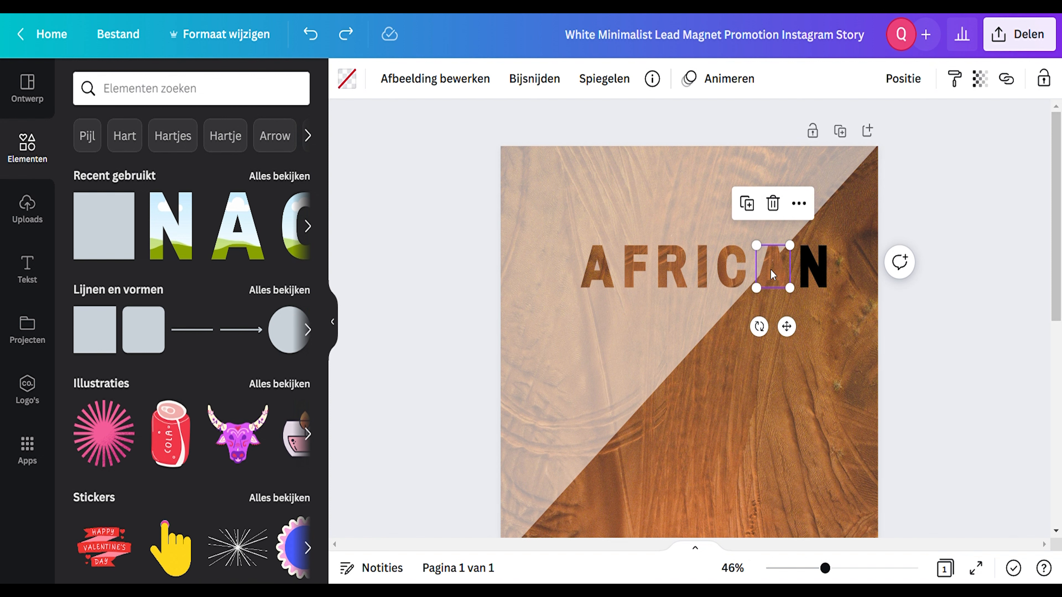
scroll(893, 288, "down", 5)
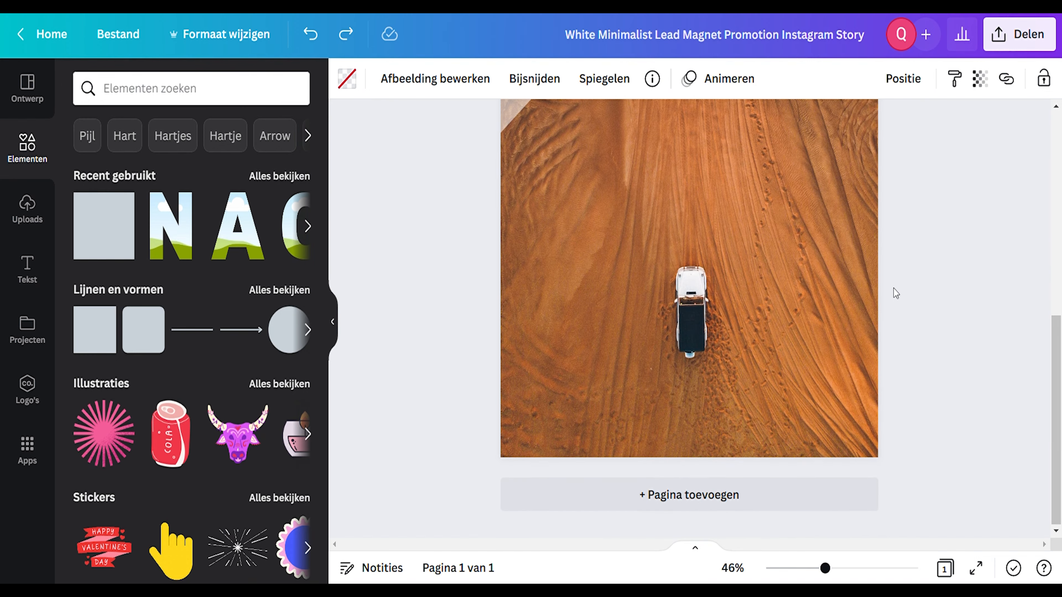
left_click(731, 493)
scroll(894, 314, "down", 1)
scroll(889, 314, "up", 3)
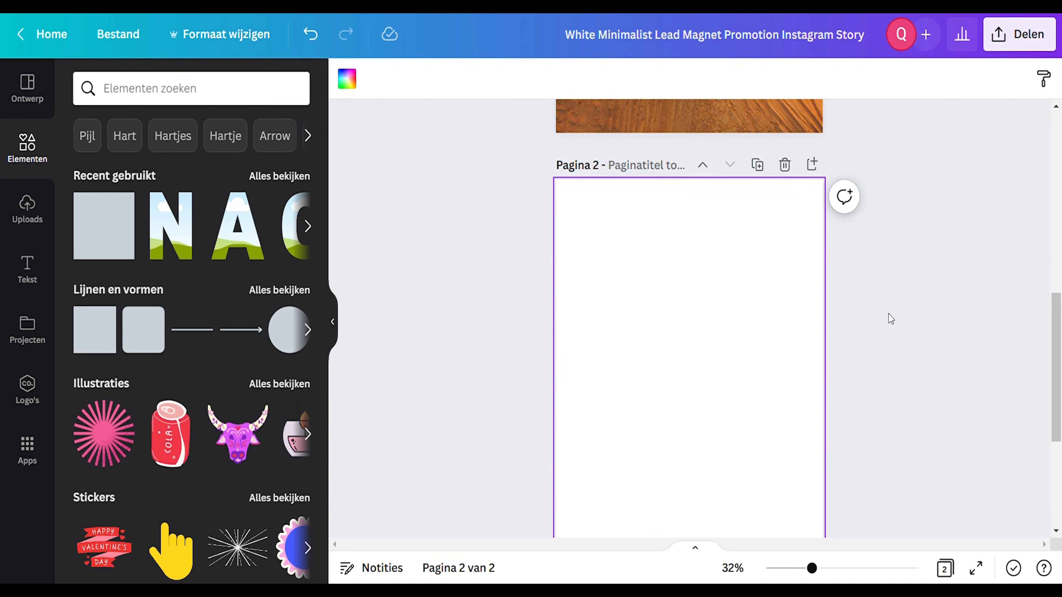
key("ctrl+v")
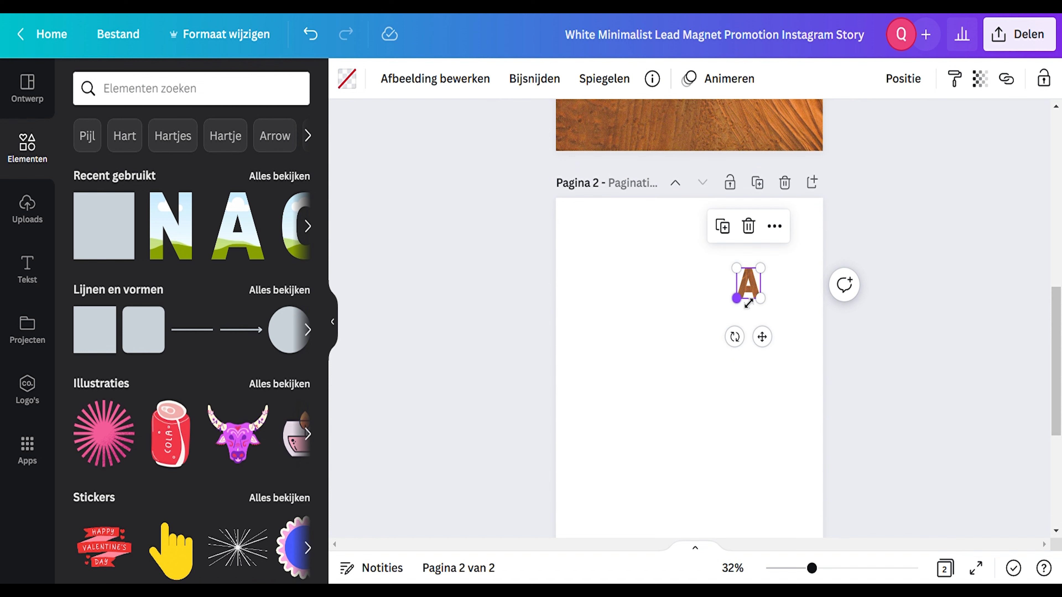
left_click(878, 364)
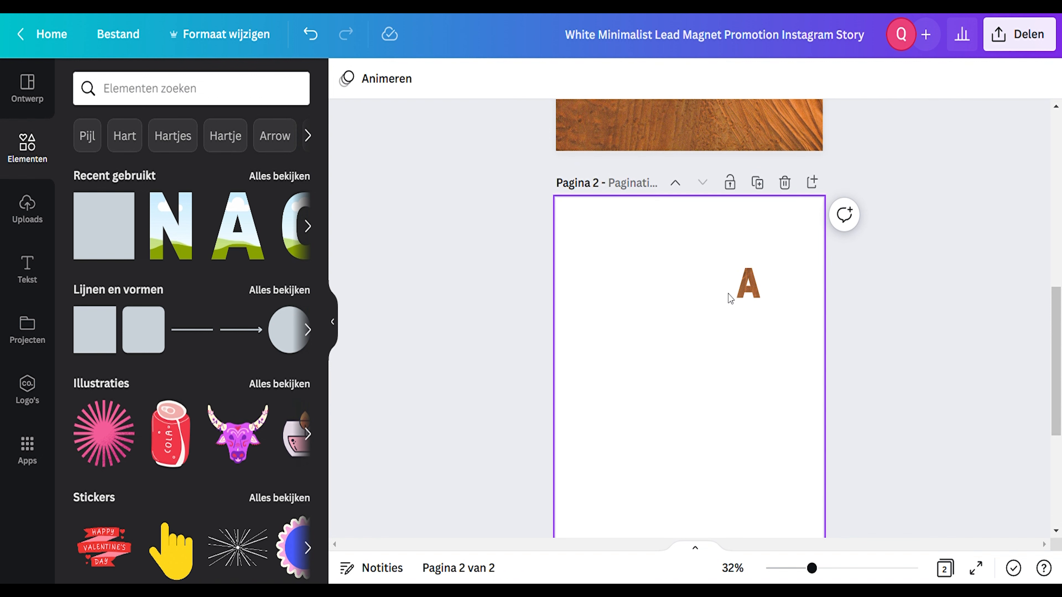
- Recolour the copied A on page 2 black in place of its image fill
scroll(746, 289, "up", 2)
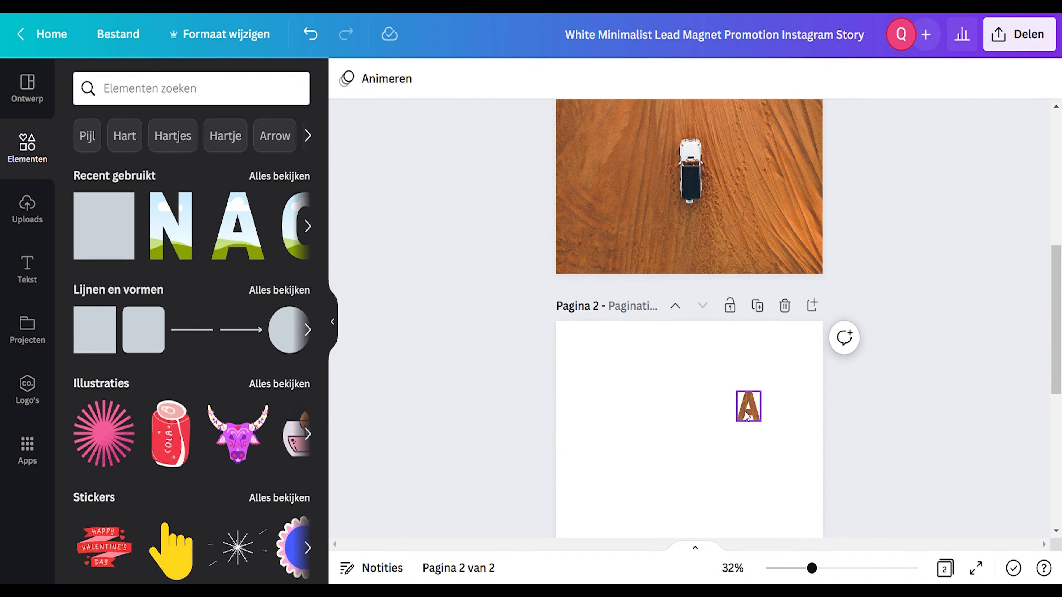
scroll(748, 334, "up", 6)
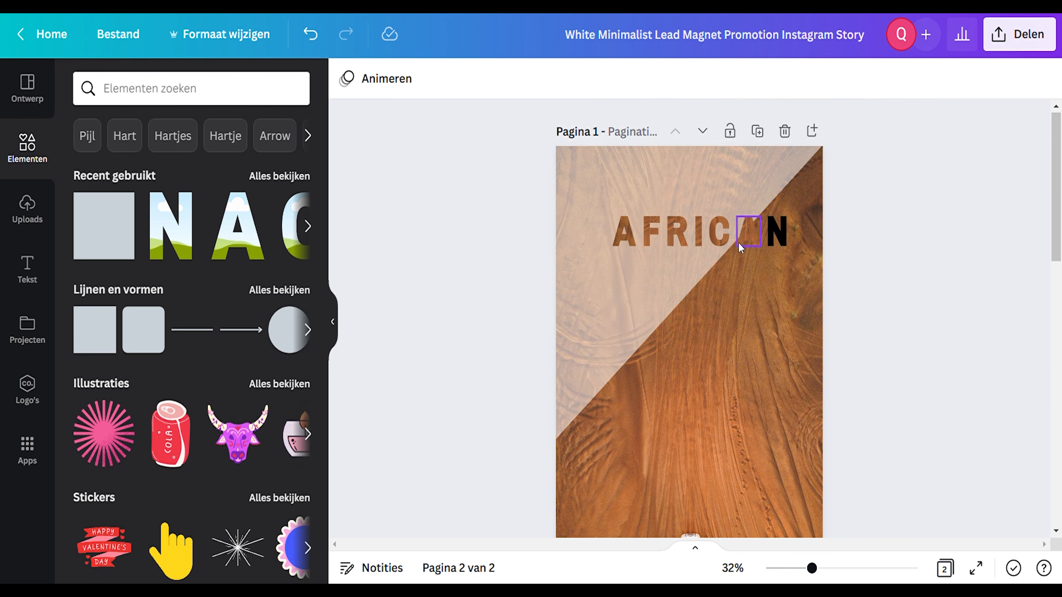
scroll(746, 242, "down", 8)
left_click(748, 276)
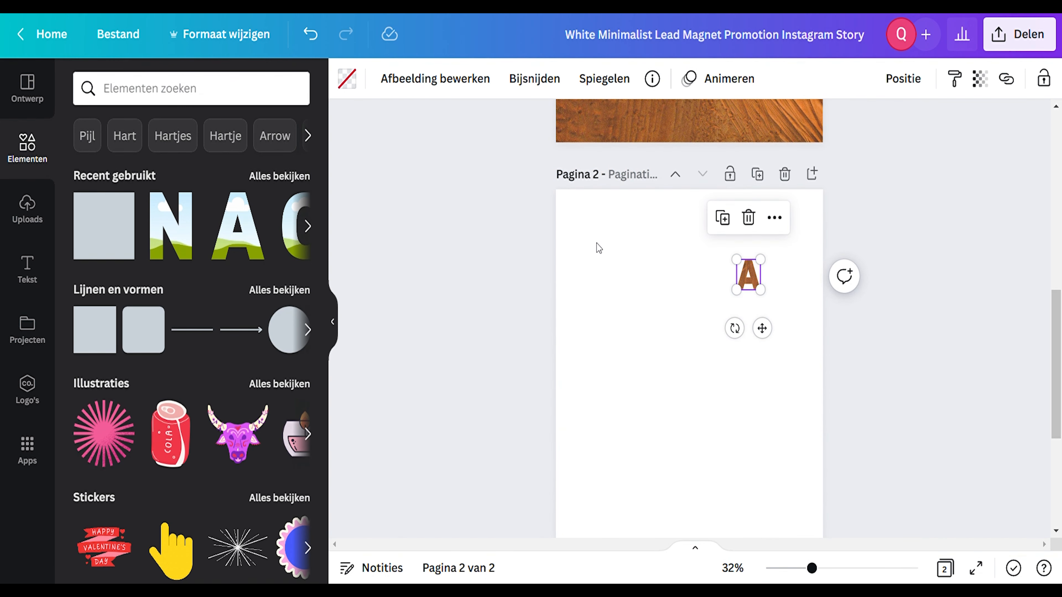
left_click(353, 89)
left_click(135, 157)
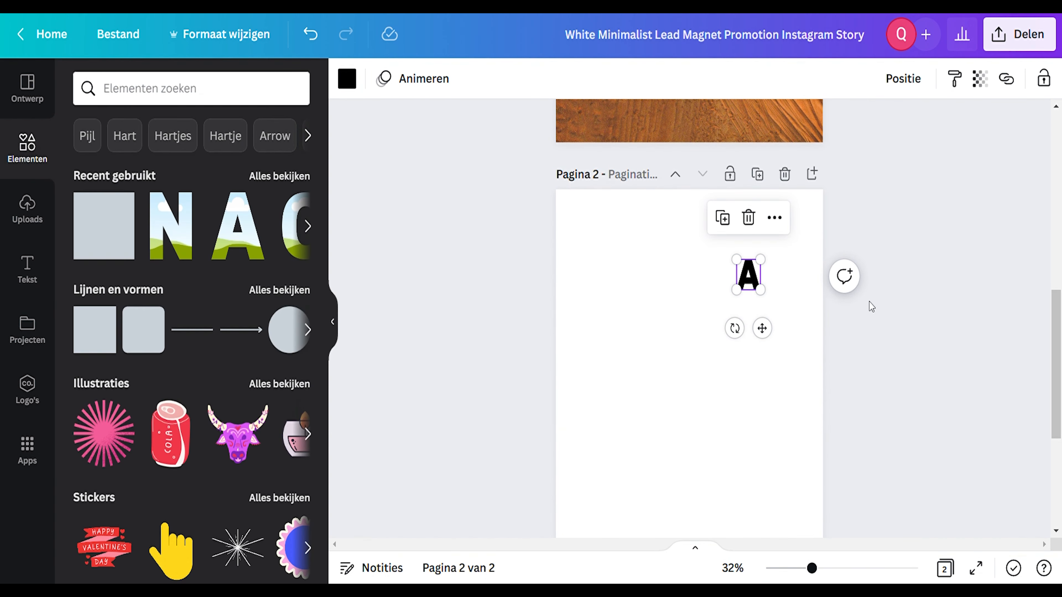
left_click(886, 308)
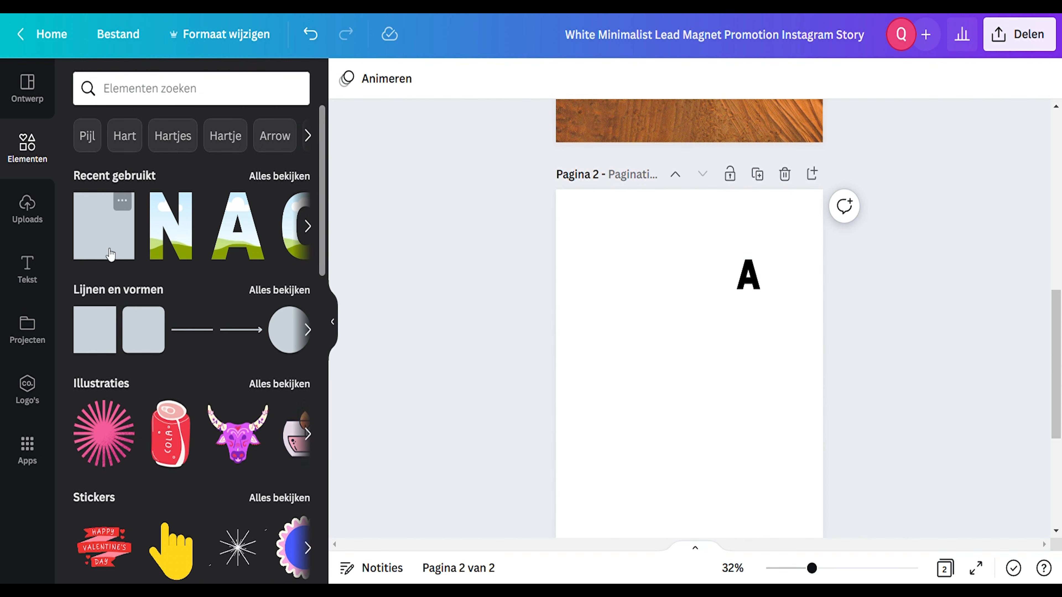
- Add a square to page 2, rotate it into a diamond and enlarge it to match page 1's diagonal overlay
left_click_drag(123, 203, 659, 328)
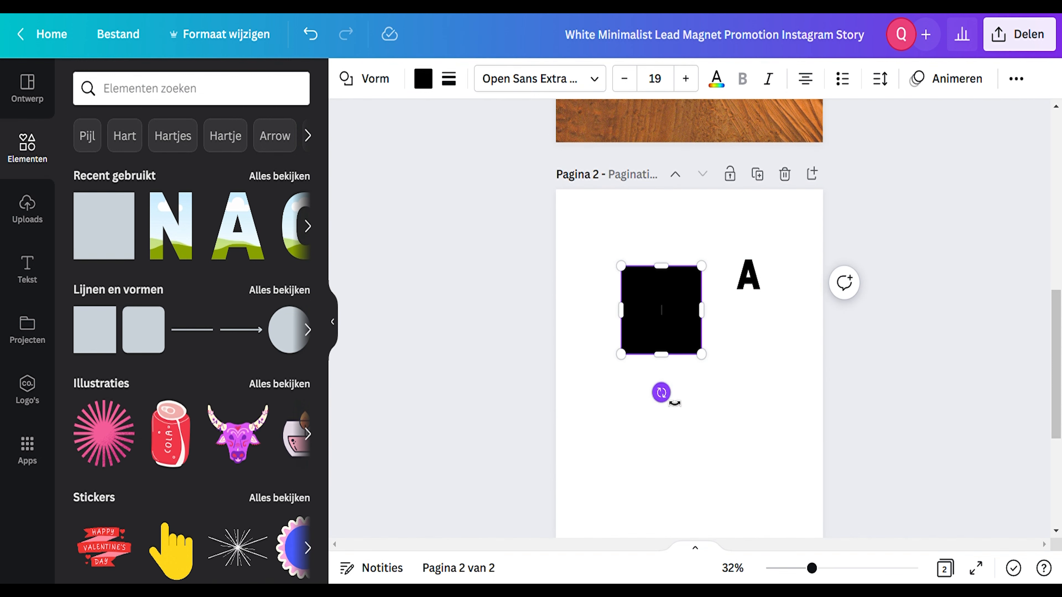
left_click_drag(661, 391, 726, 385)
left_click_drag(689, 338, 498, 488)
left_click_drag(618, 292, 508, 216)
scroll(743, 370, "up", 5)
scroll(742, 371, "up", 3)
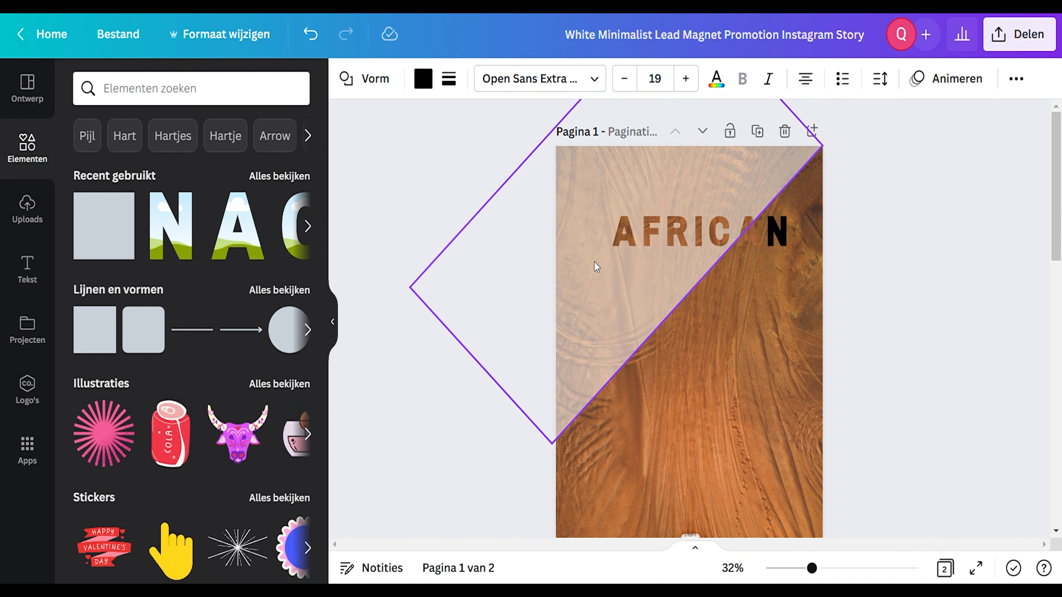
scroll(604, 278, "down", 10)
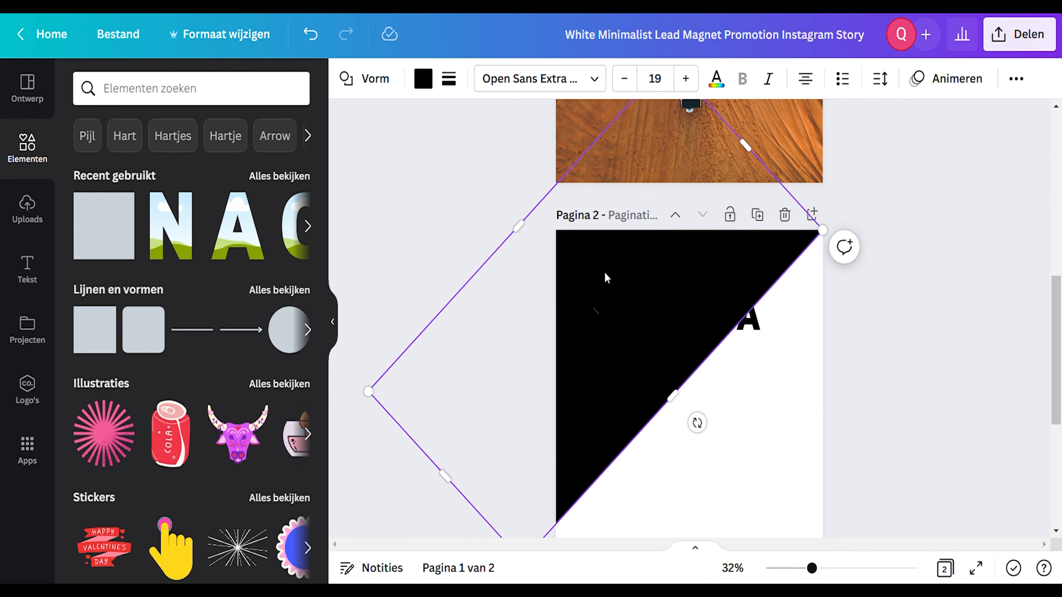
- Colour the rotated square on page 2 white so it masks the upper-left part of the black A
left_click(1016, 79)
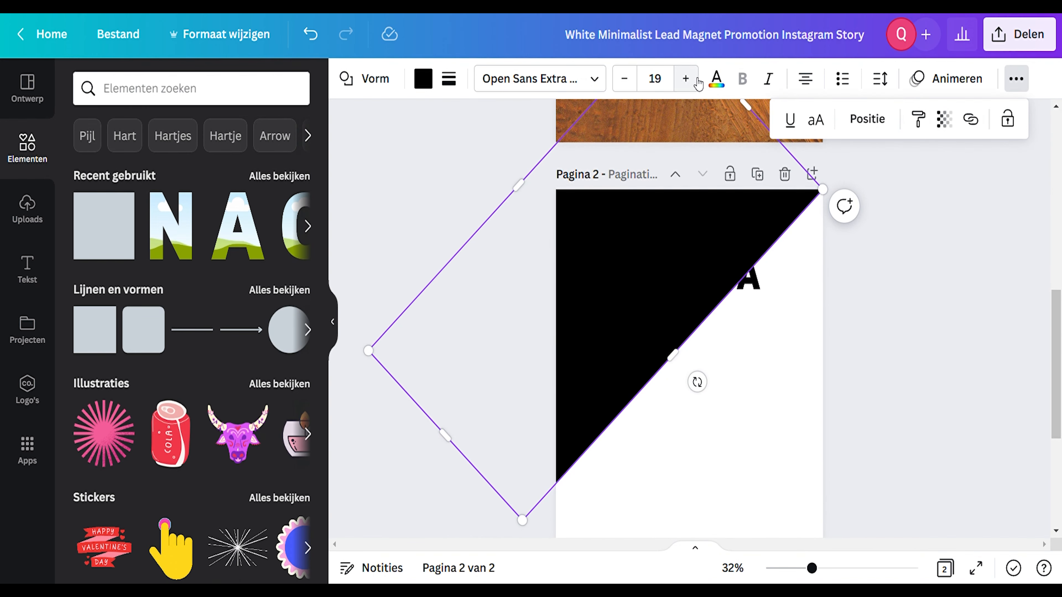
left_click(423, 78)
left_click(212, 161)
left_click(935, 402)
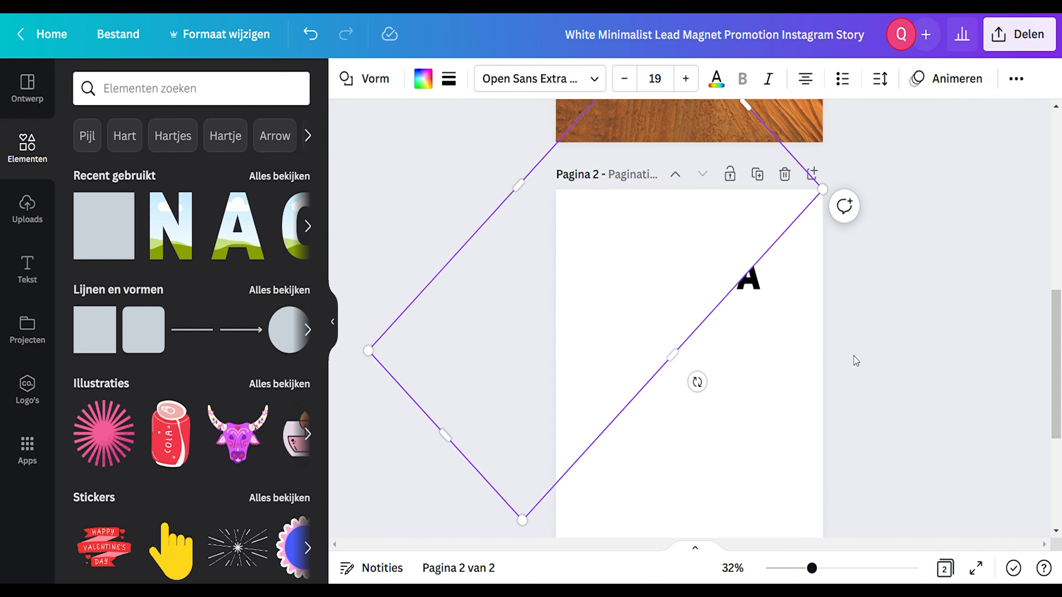
left_click(856, 361)
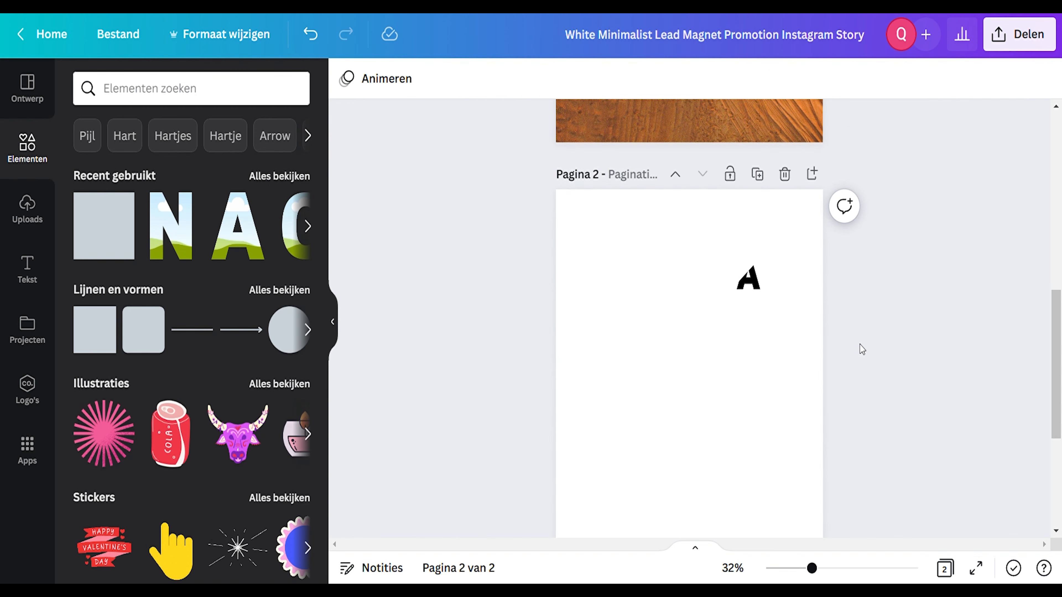
- Paste the captured image of the cut-off black A onto page 1 and remove its background
left_click_drag(1057, 376, 1057, 413)
left_click_drag(1058, 394, 1058, 392)
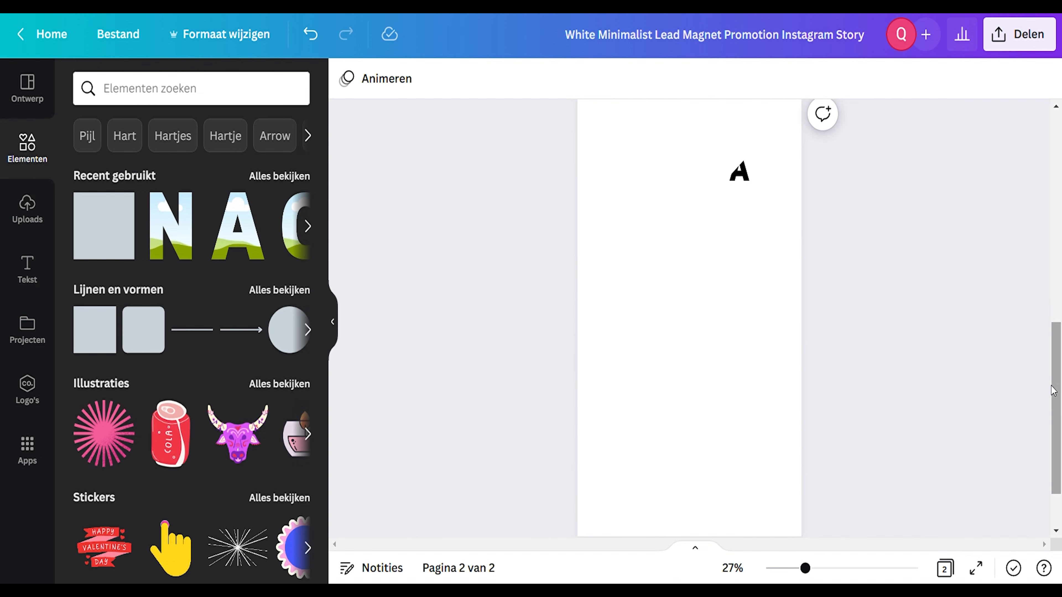
scroll(872, 347, "down", 2)
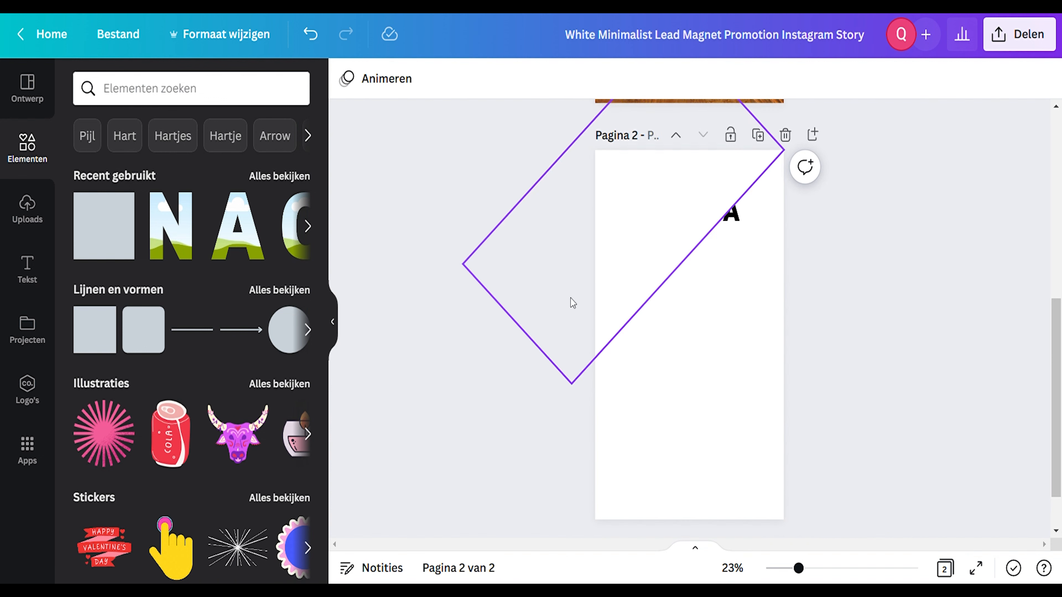
scroll(780, 417, "up", 3)
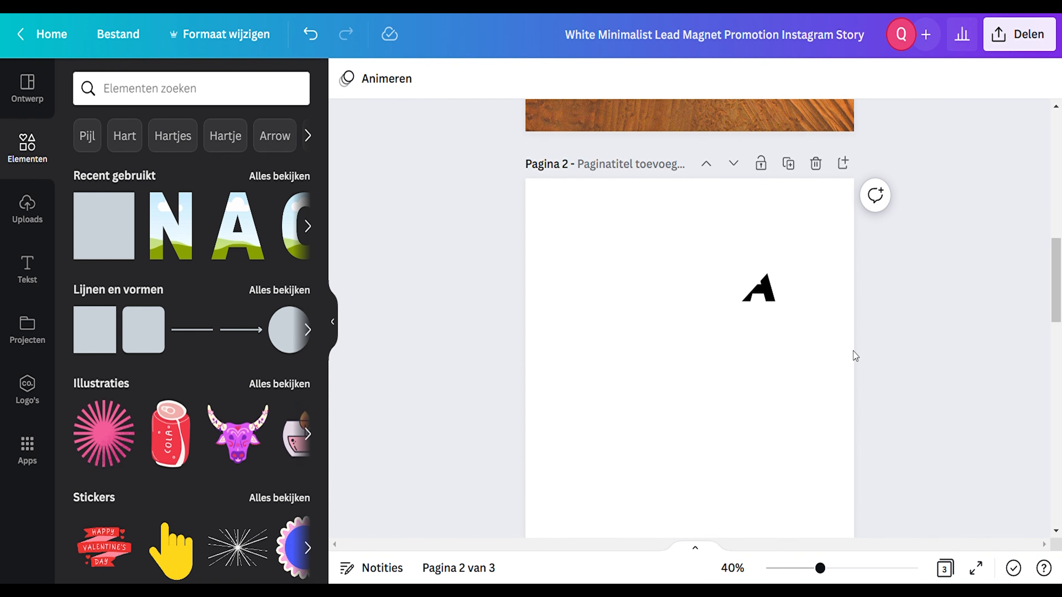
key("ctrl+v")
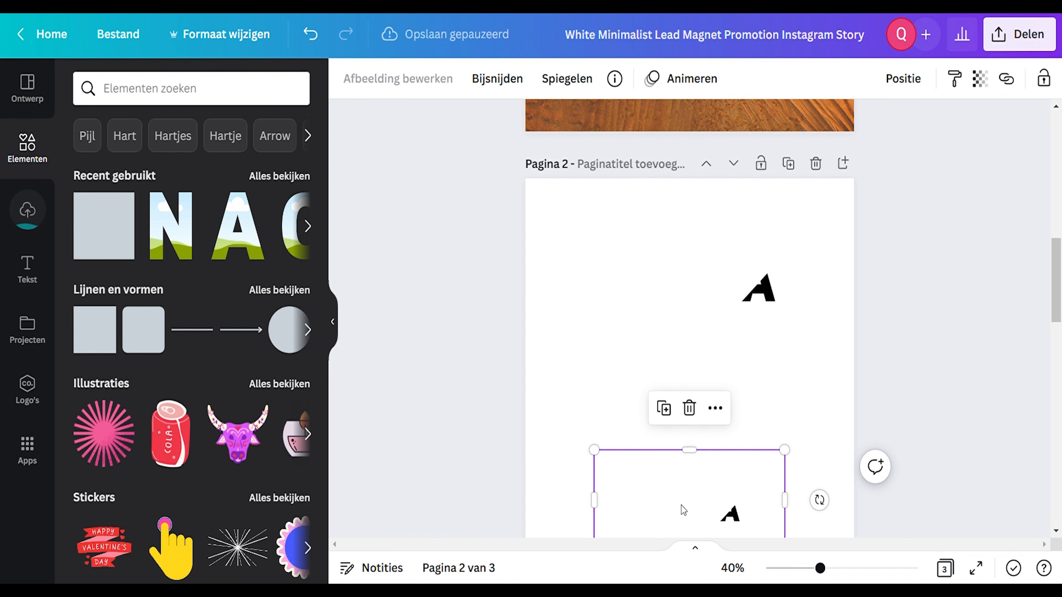
left_click_drag(683, 509, 699, 161)
scroll(699, 273, "up", 4)
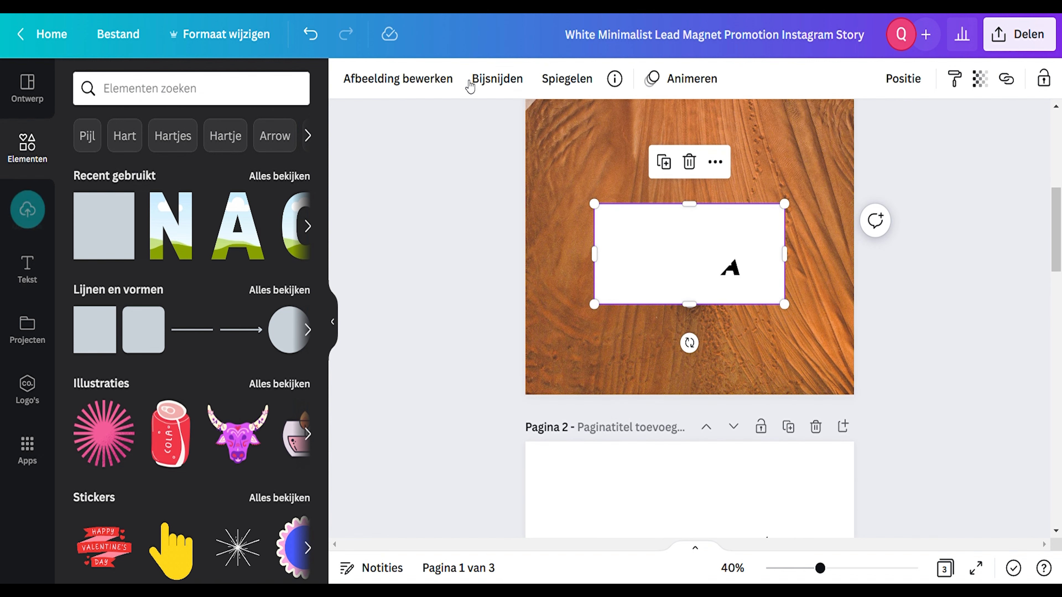
left_click(426, 79)
left_click(131, 234)
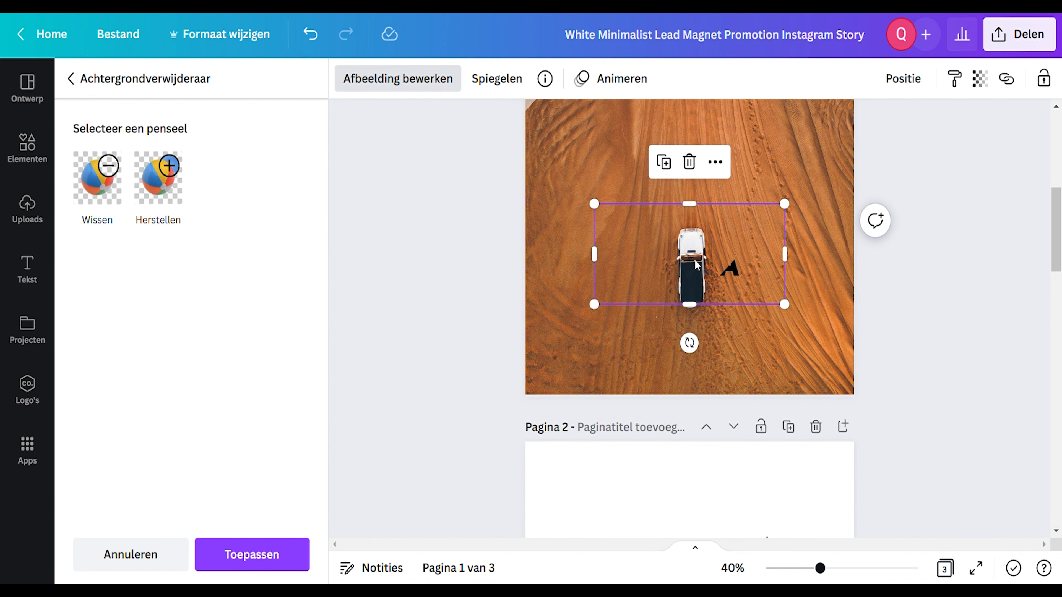
- Move the cut-off A image to the top of page 1 and enlarge it until it overlays the second A of AFRICAN
scroll(695, 259, "up", 2)
left_click_drag(728, 397, 660, 192)
scroll(661, 192, "up", 3)
left_click_drag(662, 389, 661, 205)
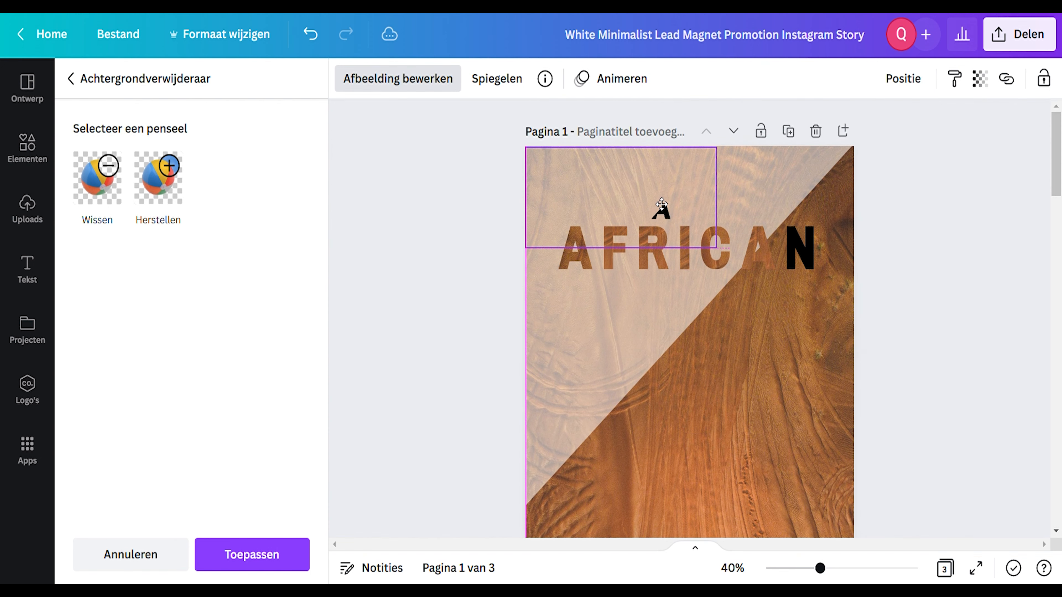
left_click_drag(716, 248, 839, 379)
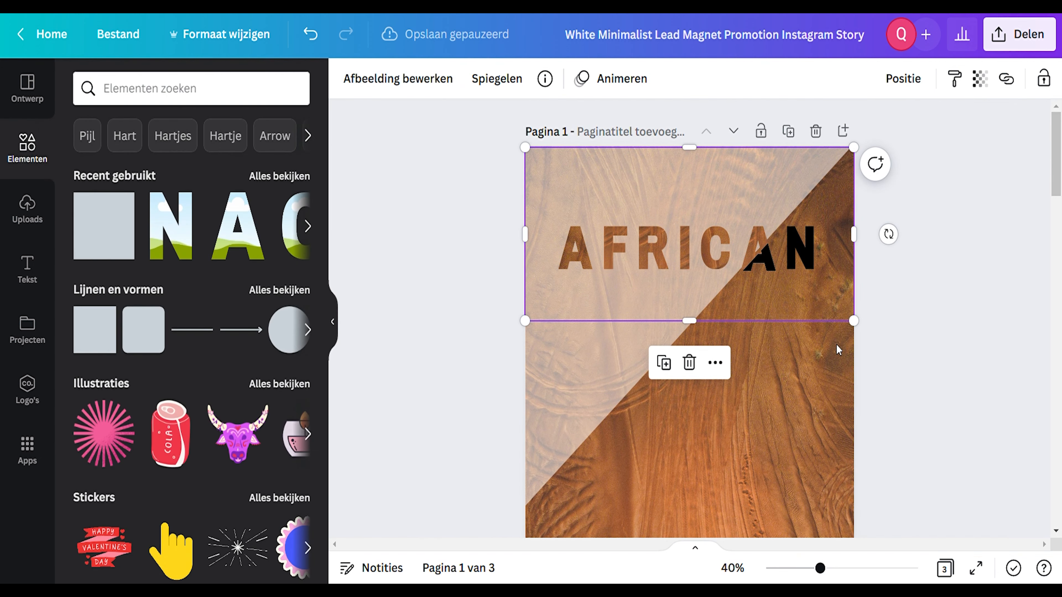
scroll(771, 283, "up", 5)
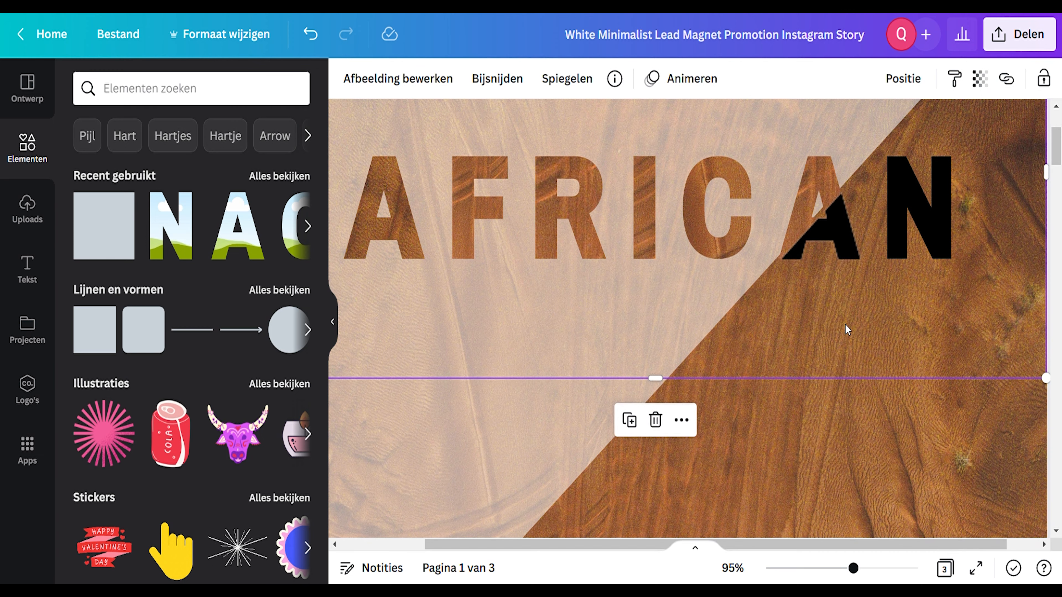
scroll(722, 293, "down", 5)
scroll(909, 308, "down", 3)
scroll(923, 310, "down", 1)
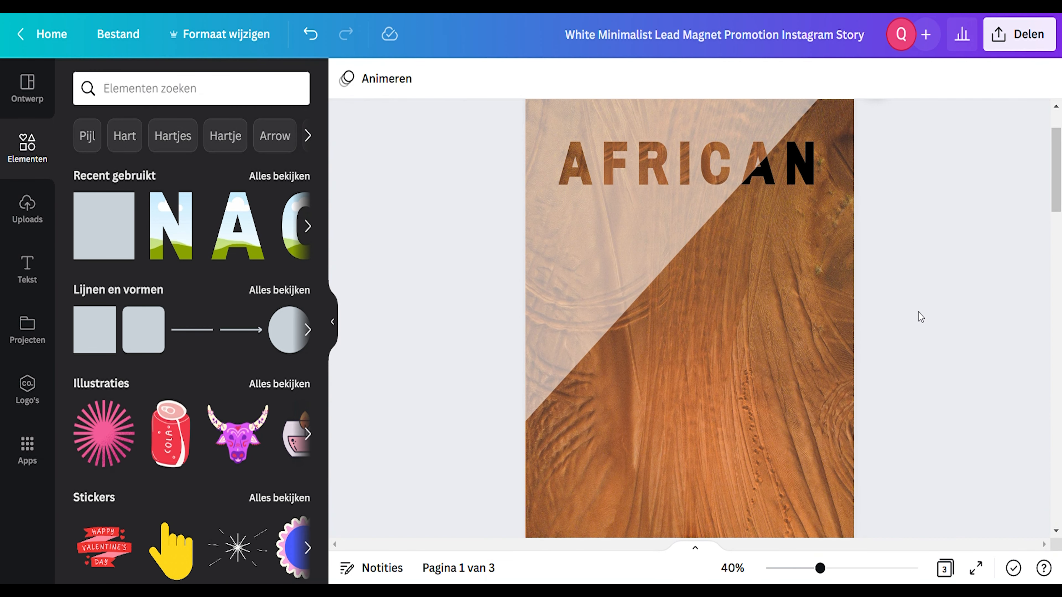
- Paste the image-filled DESERT letters on page 1 and place them below AFRICAN, aligned with its first letter
scroll(819, 276, "up", 2)
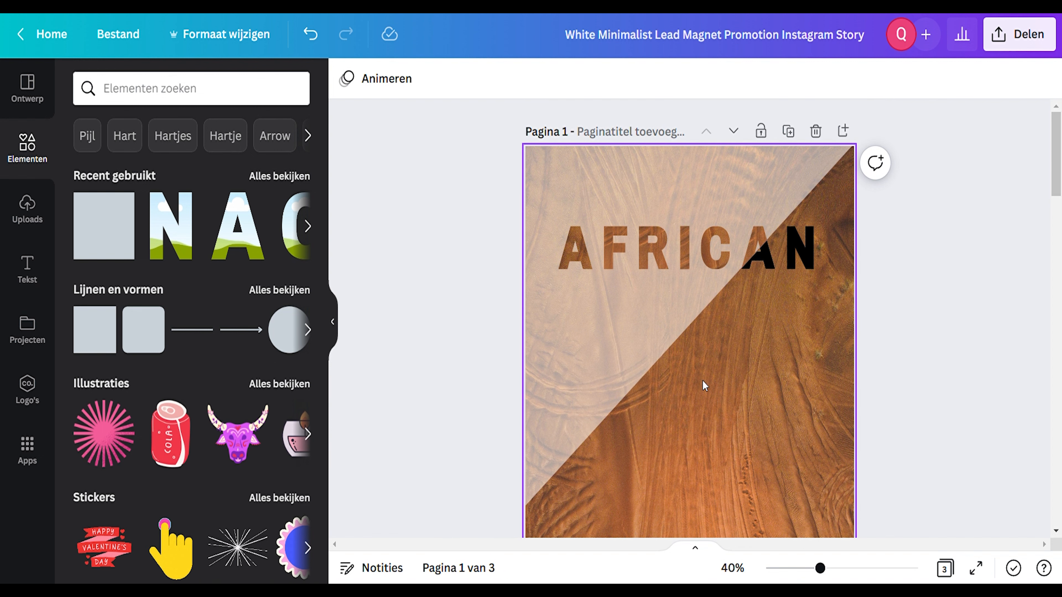
key("ctrl+v")
mouse_move(681, 326)
left_mouse_down()
mouse_move(662, 309)
mouse_move(704, 319)
mouse_move(680, 310)
left_mouse_up()
scroll(660, 313, "up", 5)
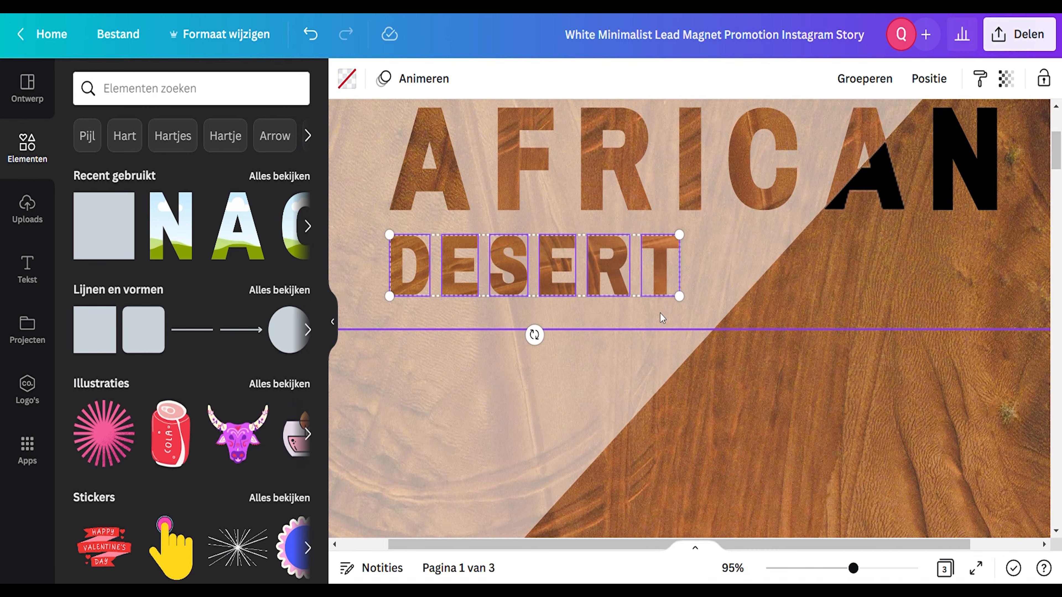
scroll(587, 271, "down", 5)
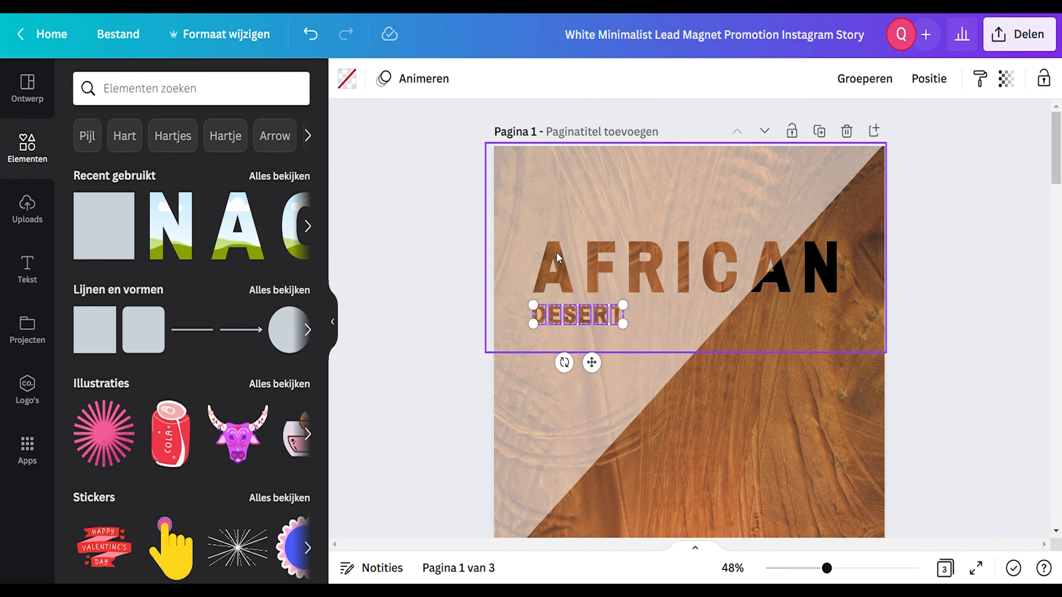
- Paste the EXPLORE THE text on page 1 and place it just above the start of AFRICAN
left_click(744, 209)
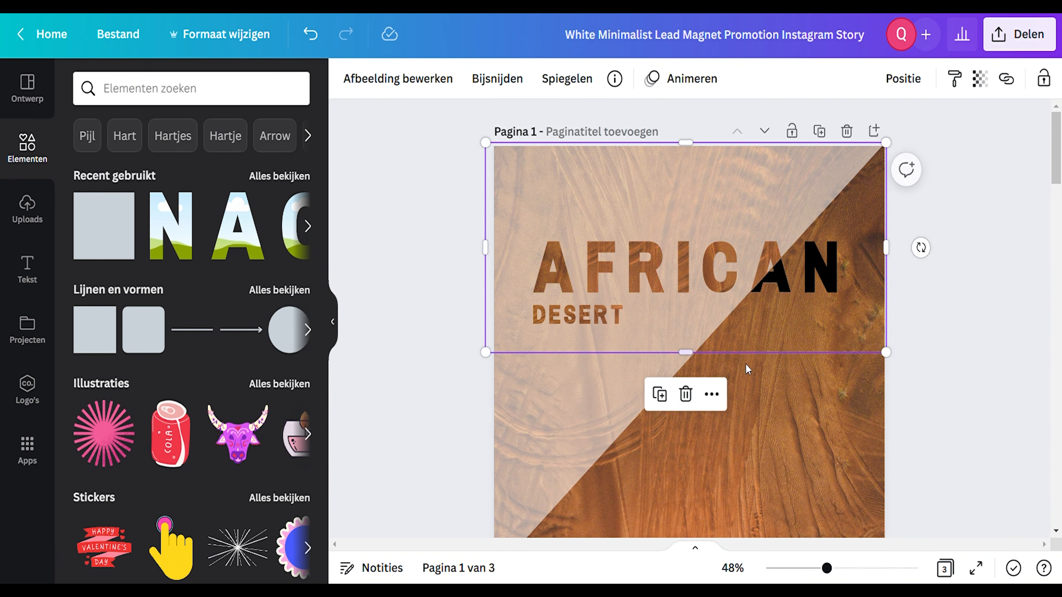
left_click(792, 416)
key("ctrl+v")
left_click_drag(658, 261, 583, 234)
left_click(799, 385)
left_click(929, 313)
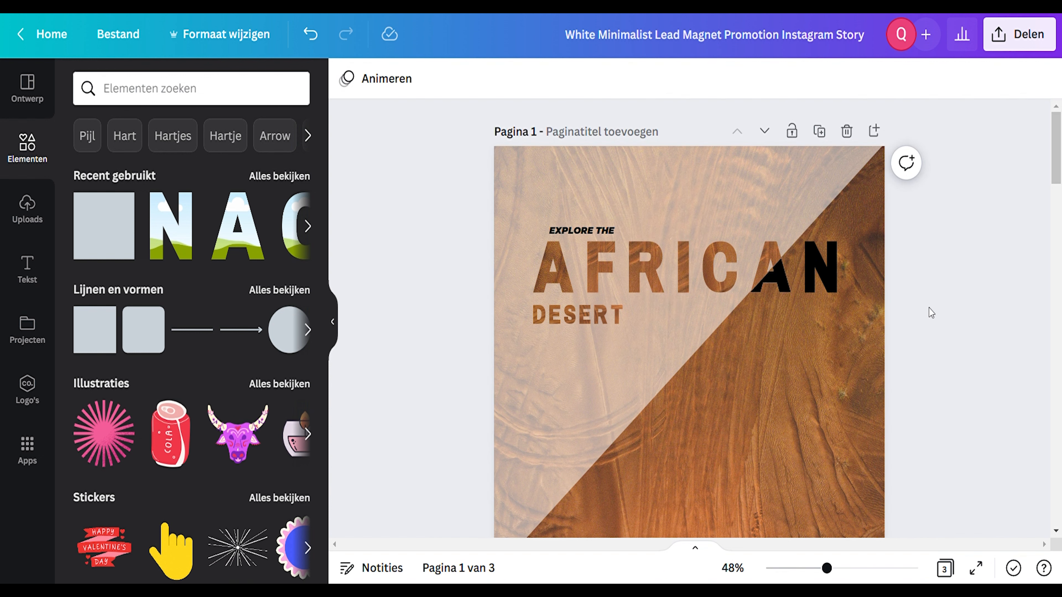
scroll(931, 310, "down", 1)
scroll(931, 303, "down", 1)
scroll(927, 304, "down", 3)
scroll(930, 308, "up", 3)
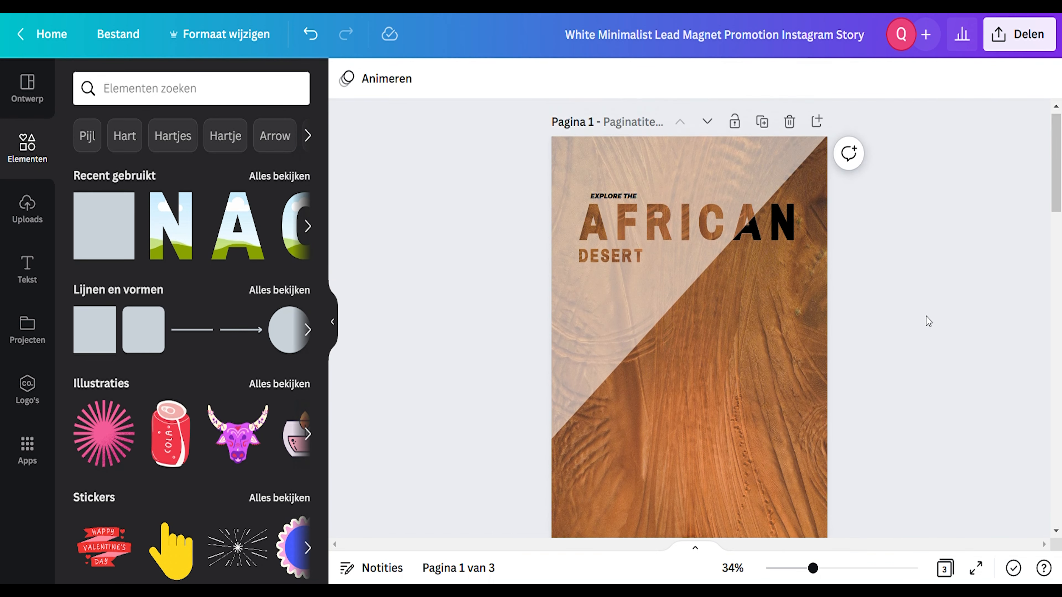